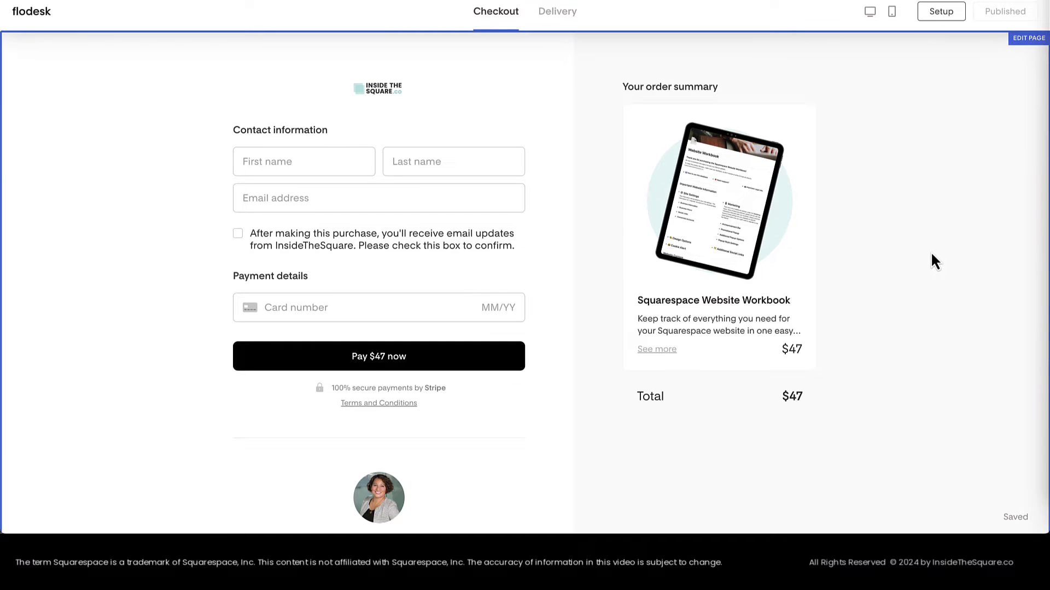
Step: Confirm the Flodesk checkout link ends in 'workbook', then copy the page's published link
{"action": "left_click", "coordinate": [946, 12]}
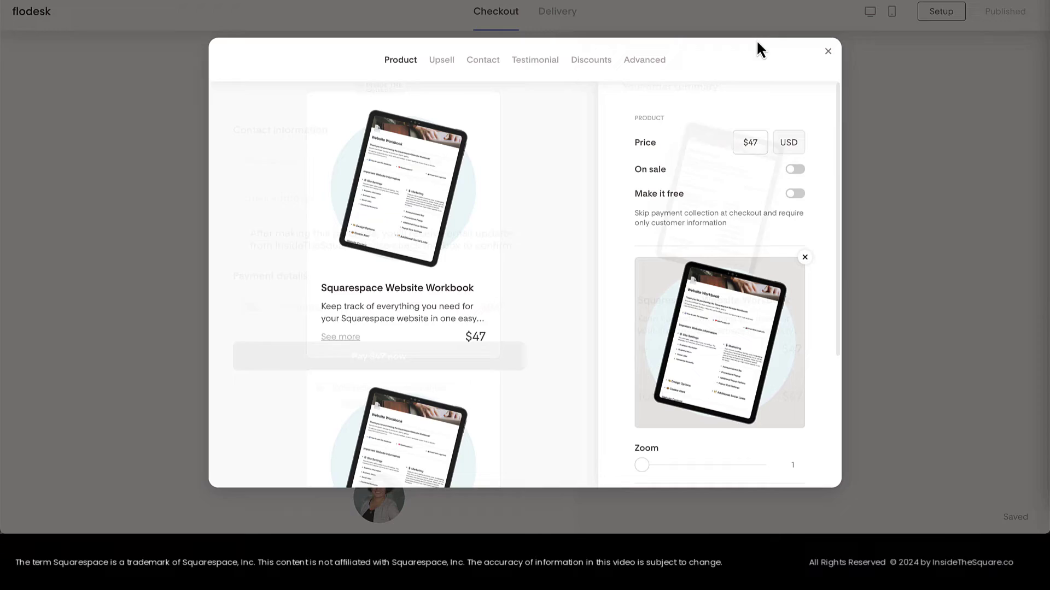
{"action": "left_click", "coordinate": [638, 66]}
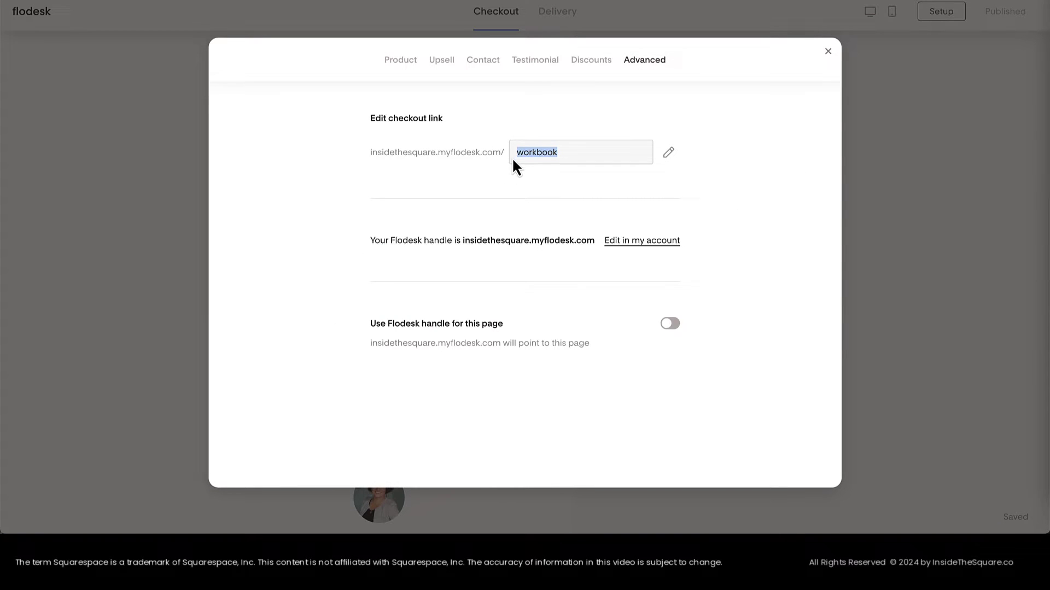
{"action": "left_click", "coordinate": [493, 176]}
{"action": "left_click", "coordinate": [668, 152]}
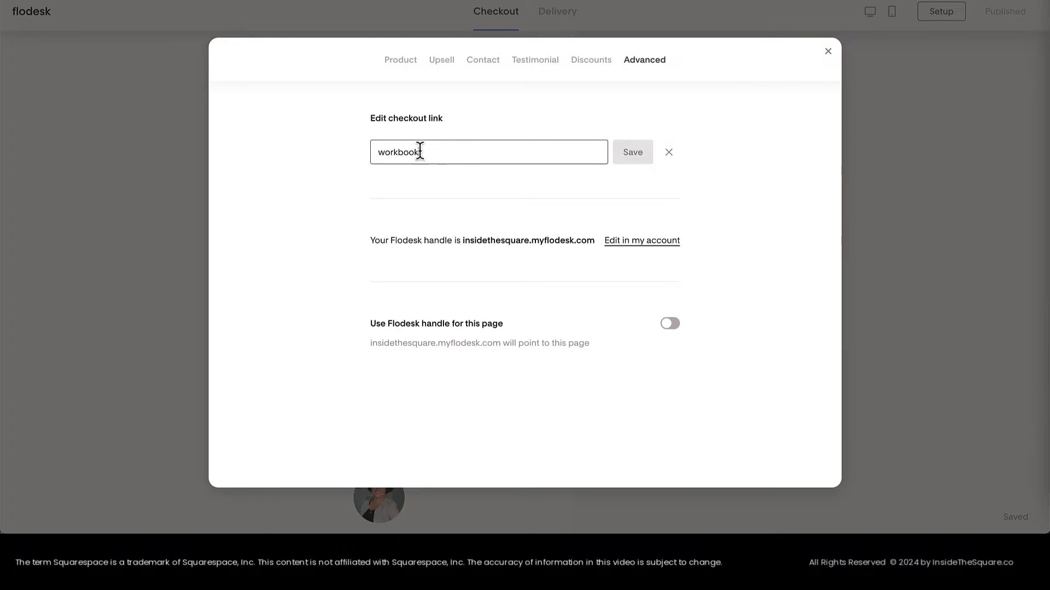
{"action": "left_click", "coordinate": [669, 154]}
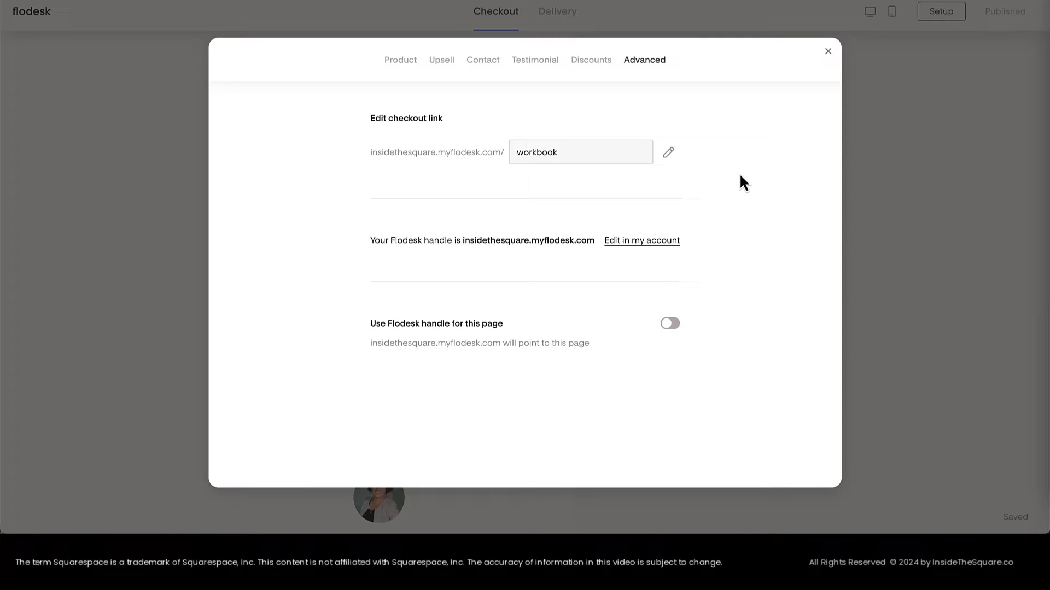
{"action": "left_click", "coordinate": [829, 53]}
{"action": "left_click", "coordinate": [989, 16]}
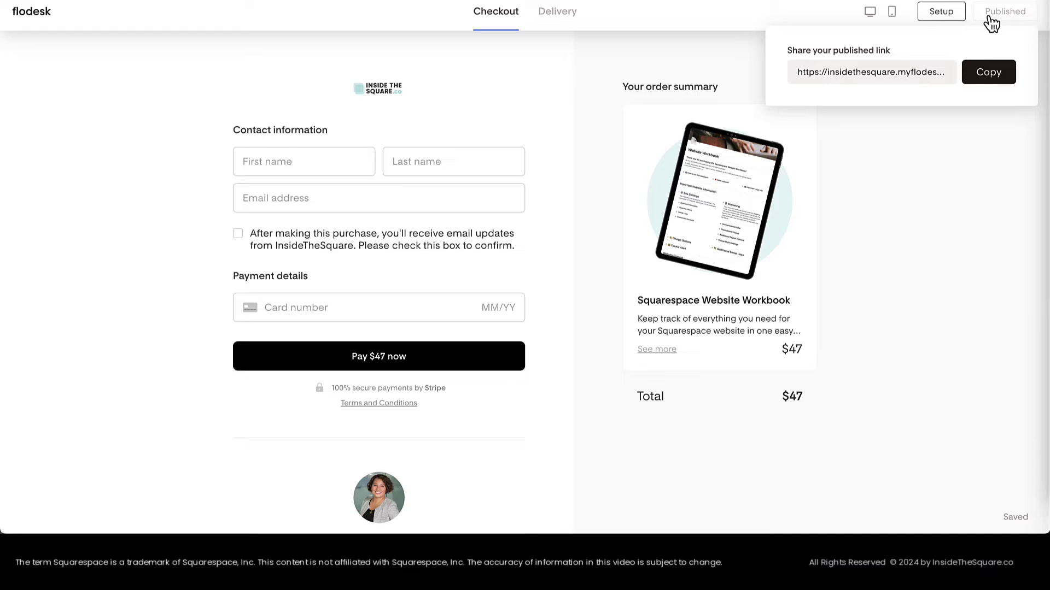
{"action": "left_click", "coordinate": [987, 81]}
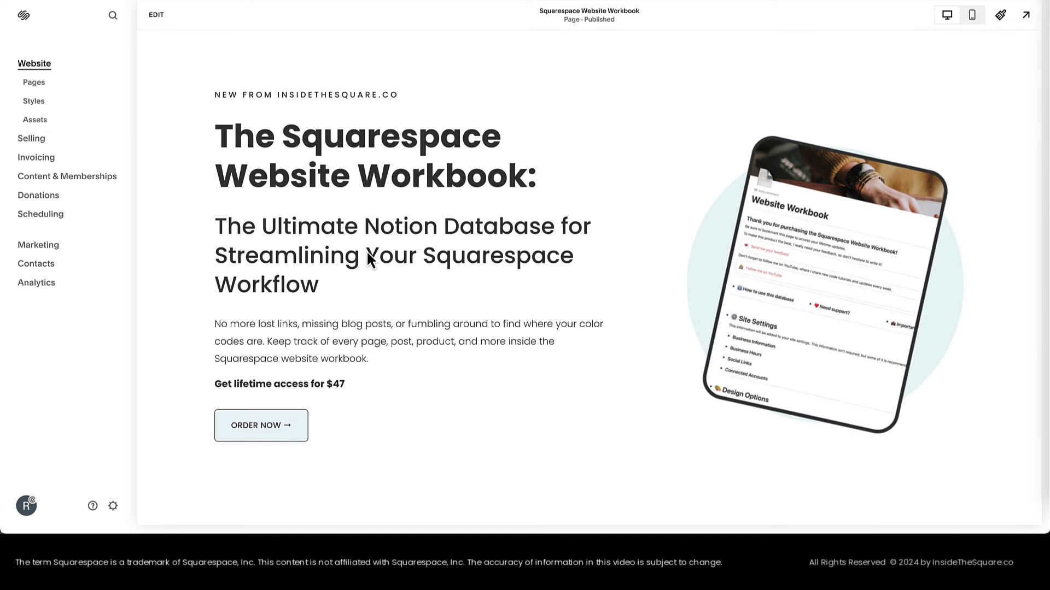
Step: Enter the sales page editor and delete the ORDER NOW product block
{"action": "left_click", "coordinate": [156, 16]}
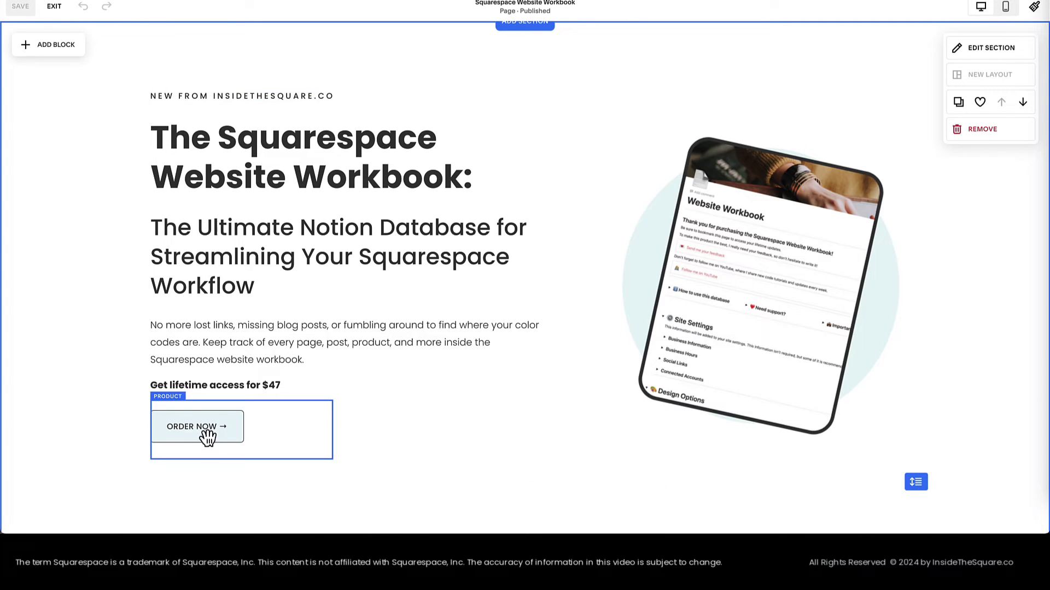
{"action": "left_click", "coordinate": [207, 436]}
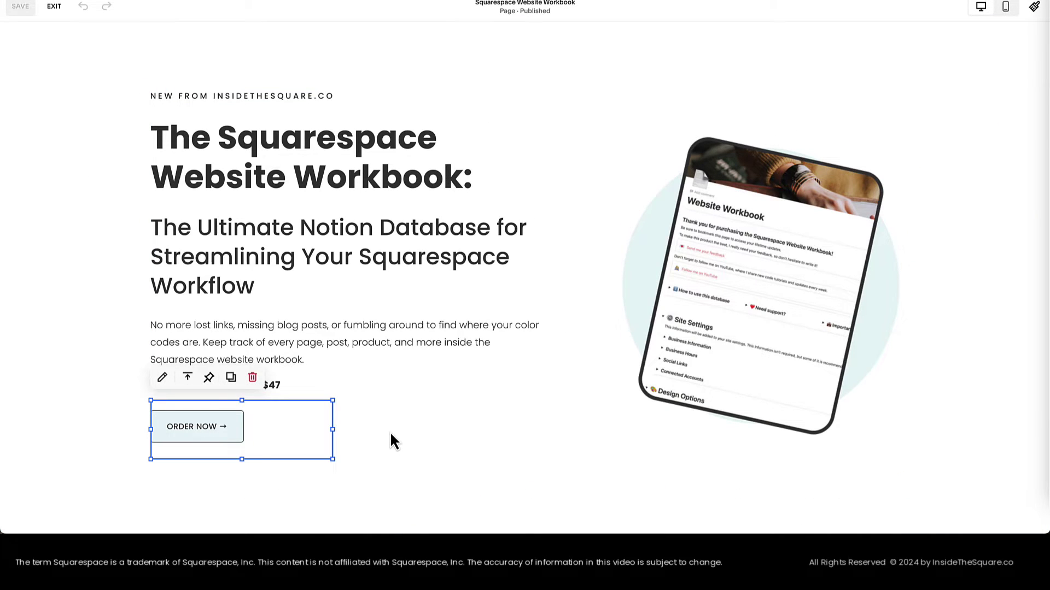
{"action": "key", "text": "Delete"}
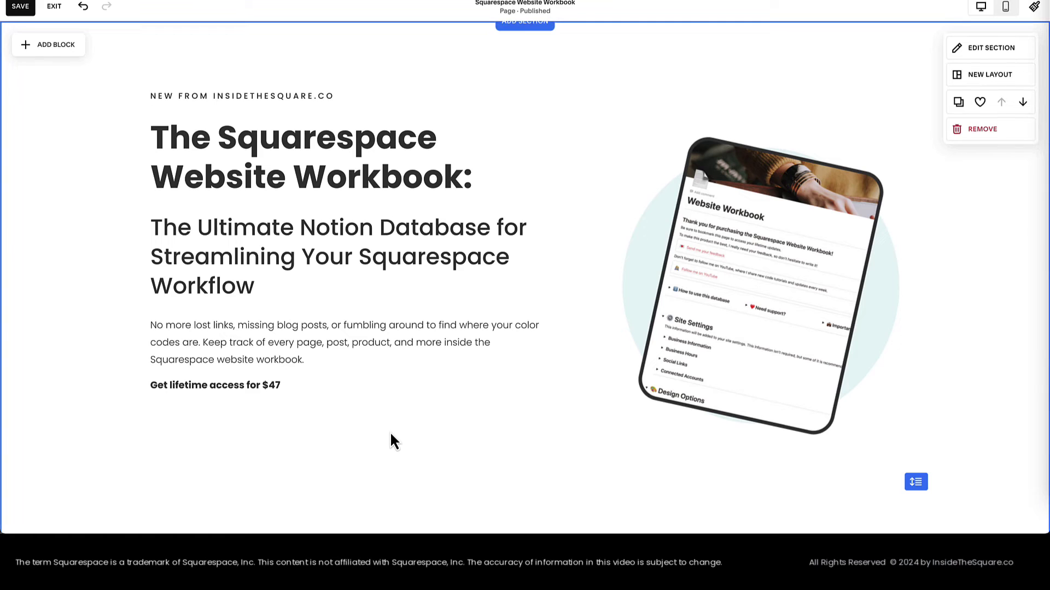
Step: Add a new button block and place it below the $47 price line
{"action": "left_click", "coordinate": [49, 46]}
{"action": "left_click", "coordinate": [65, 178]}
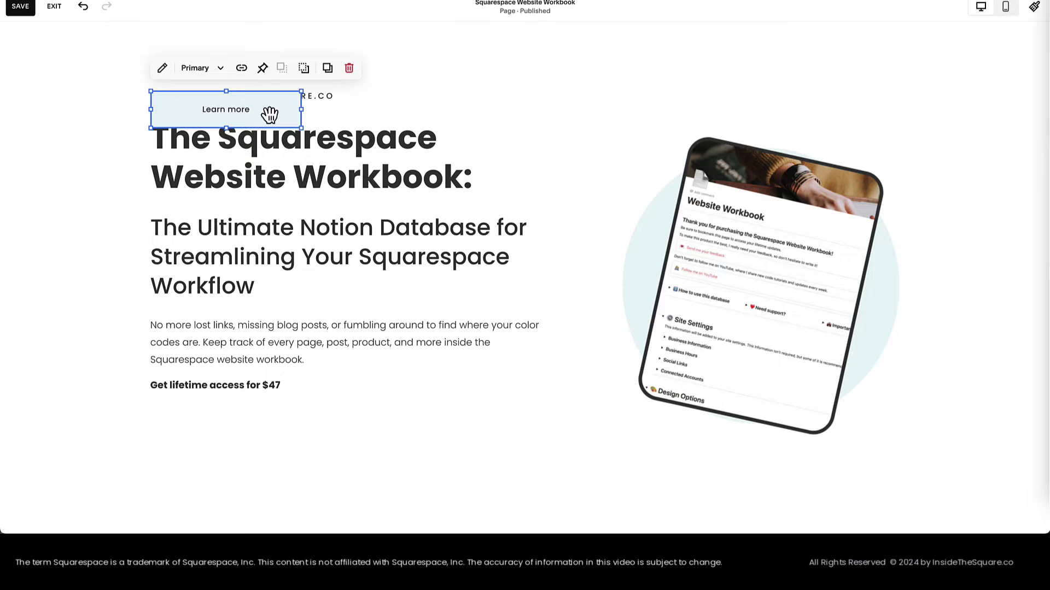
{"action": "left_click_drag", "start_coordinate": [268, 116], "coordinate": [268, 418]}
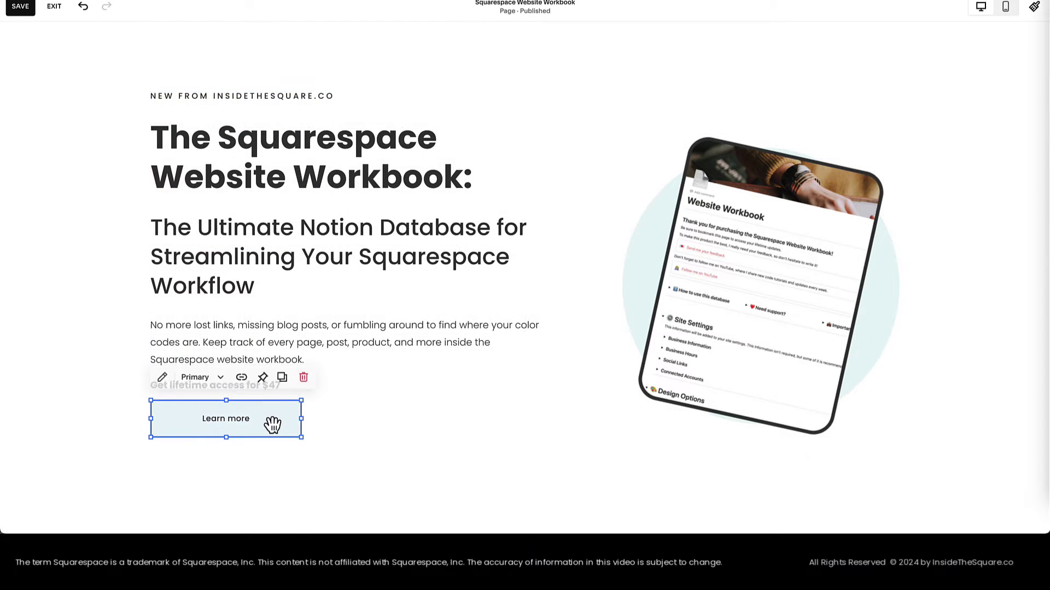
Step: Link the button to the pasted Flodesk checkout URL, opening in the same tab
{"action": "double_click", "coordinate": [271, 424]}
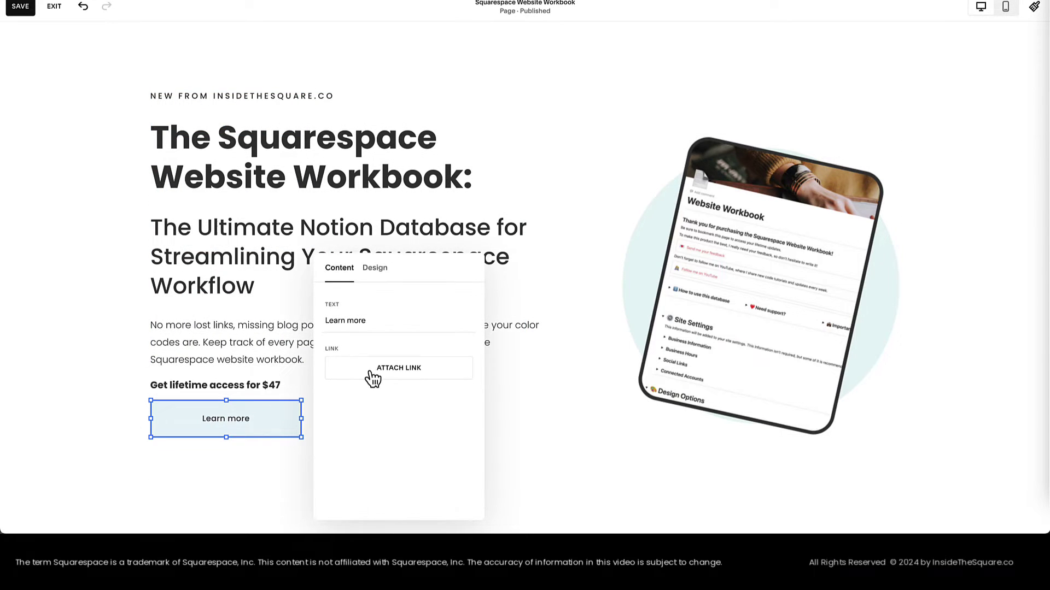
{"action": "left_click", "coordinate": [412, 379]}
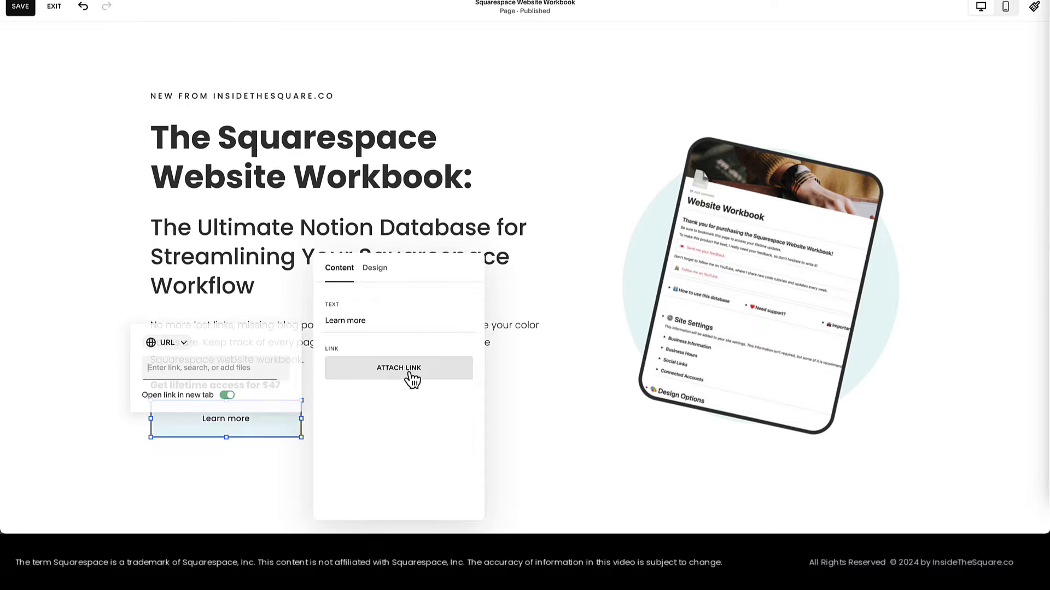
{"action": "key", "text": "ctrl+v"}
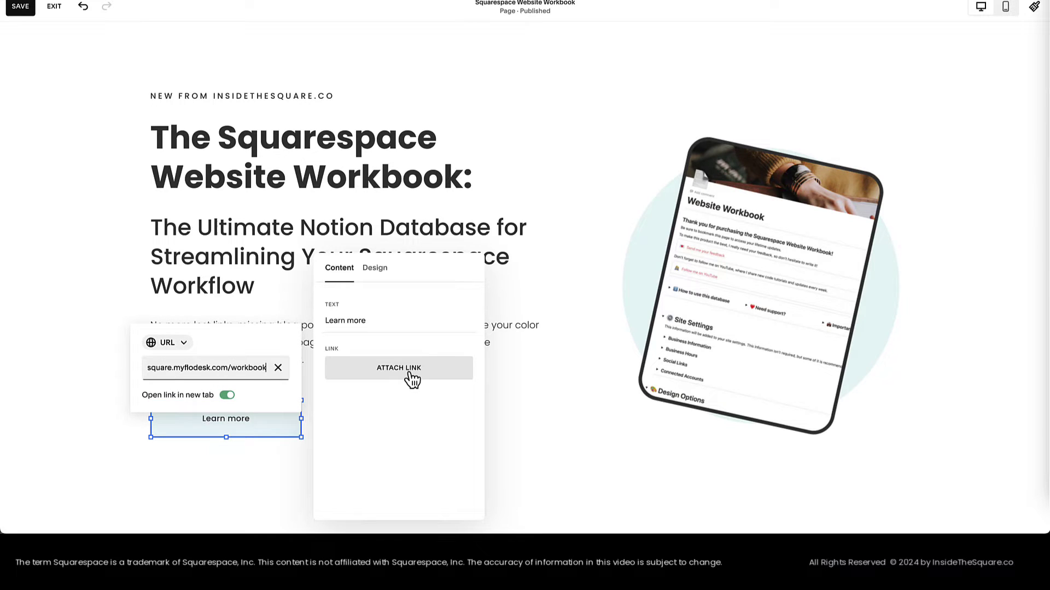
{"action": "left_click", "coordinate": [227, 397]}
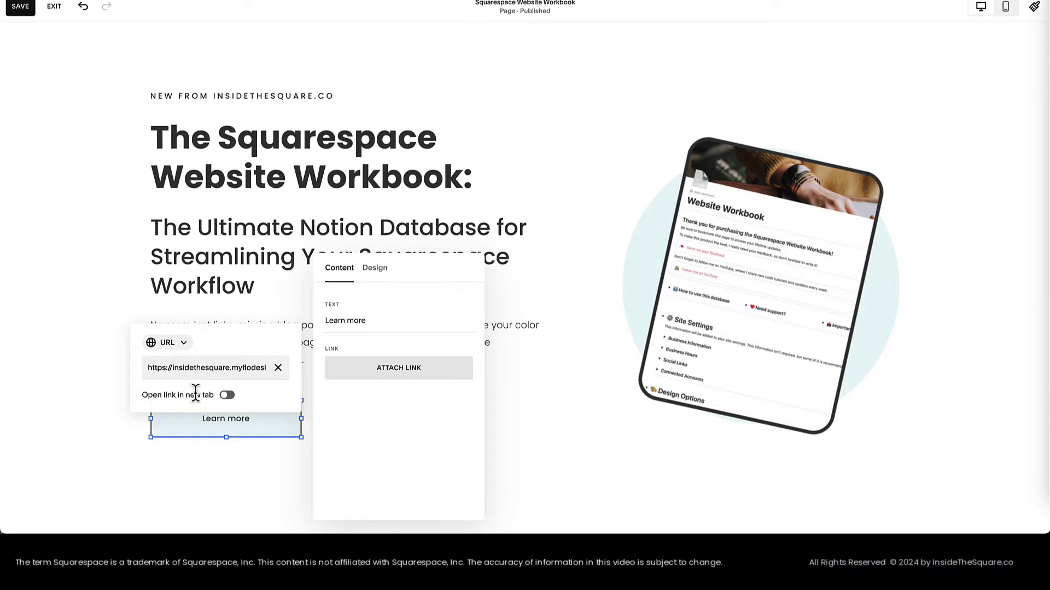
{"action": "left_click", "coordinate": [359, 321]}
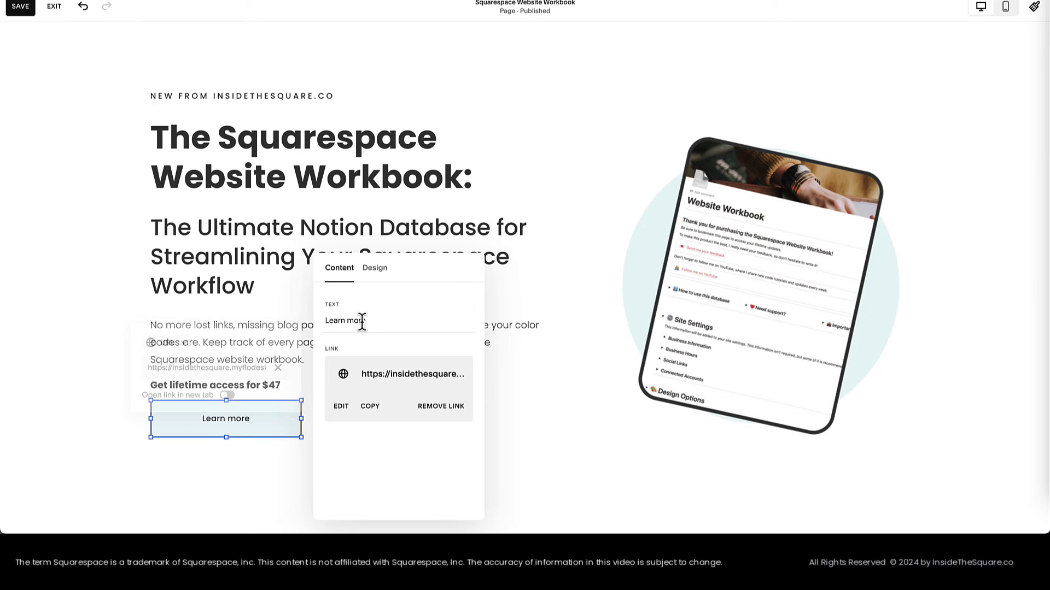
Step: Change the button's label to 'ORDER NOW →'
{"action": "triple_click", "coordinate": [362, 322]}
{"action": "type", "text": "Learn More"}
{"action": "triple_click", "coordinate": [415, 321]}
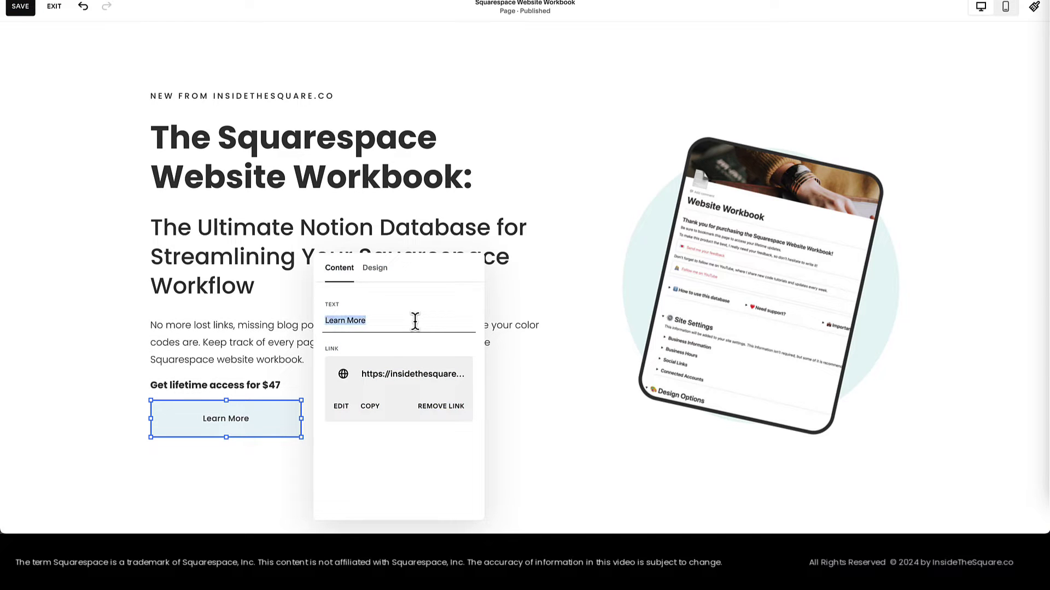
{"action": "key", "text": "ctrl+v"}
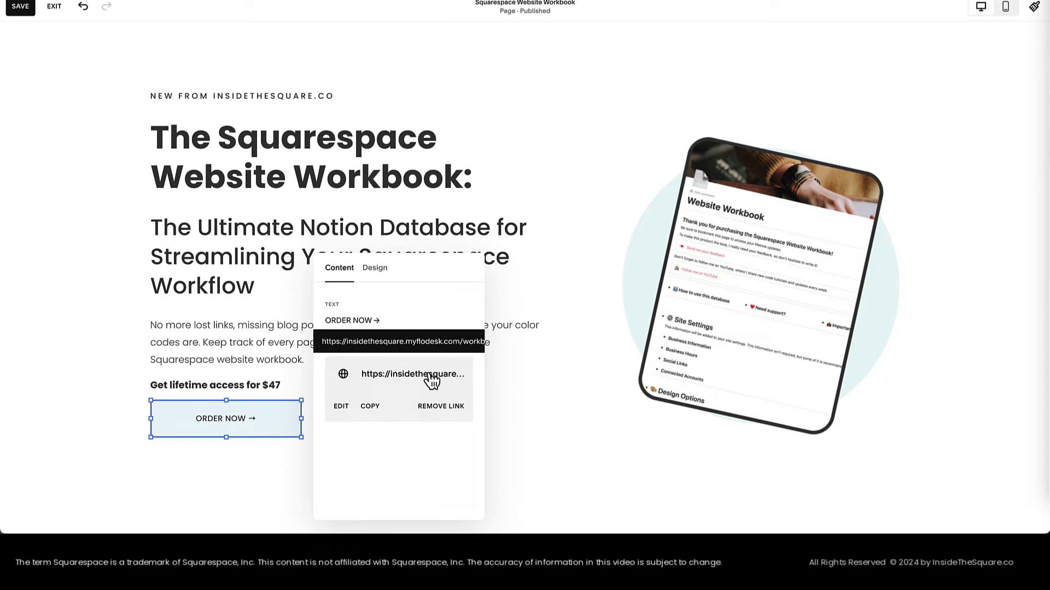
Step: Close the button editor, check the mobile layout, then return to desktop and select ORDER NOW →
{"action": "left_click", "coordinate": [501, 402]}
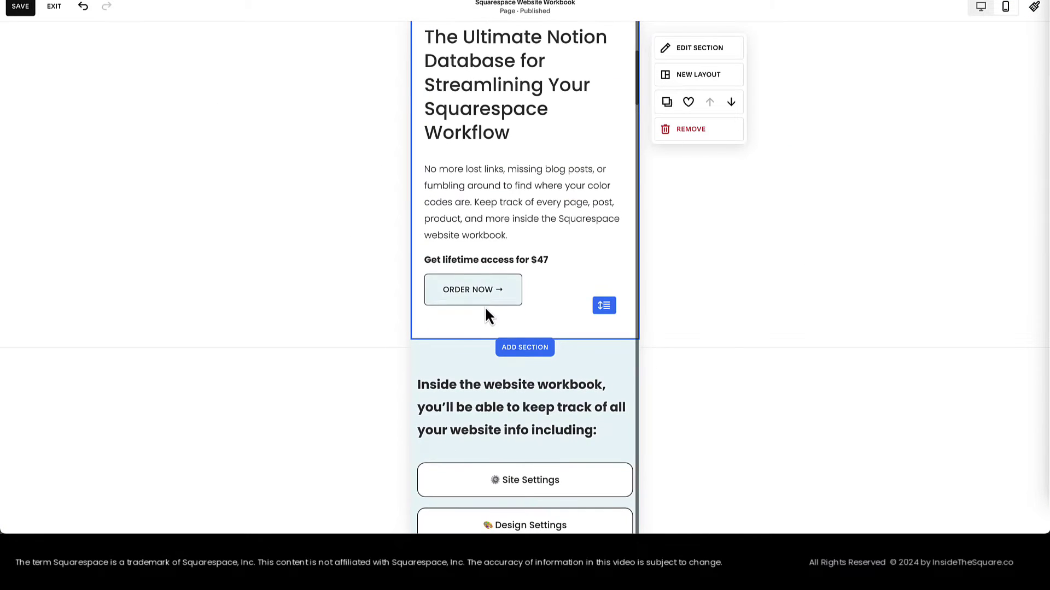
{"action": "left_click", "coordinate": [979, 9]}
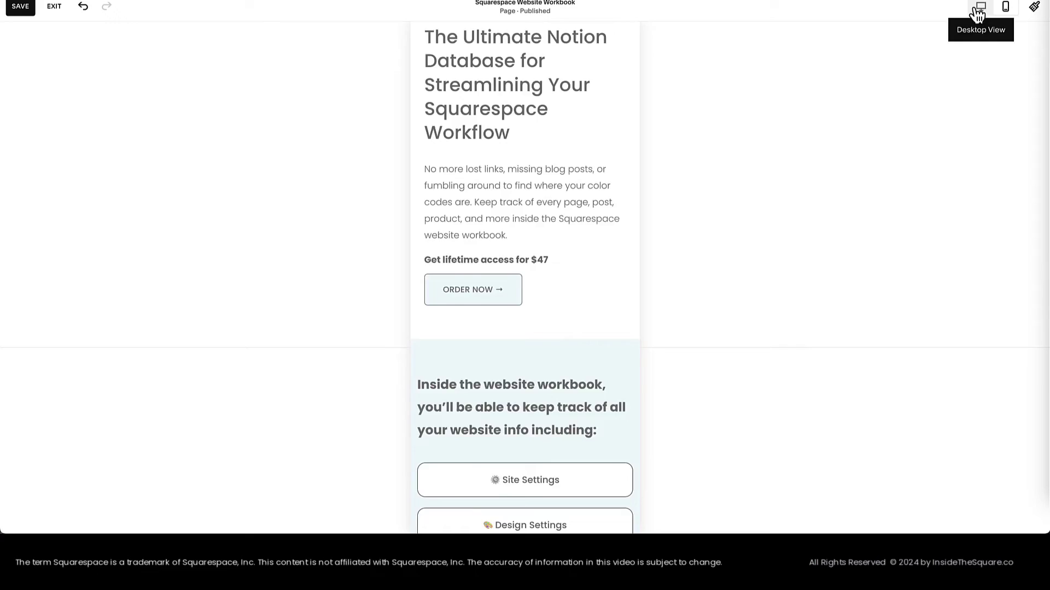
{"action": "left_click", "coordinate": [275, 297]}
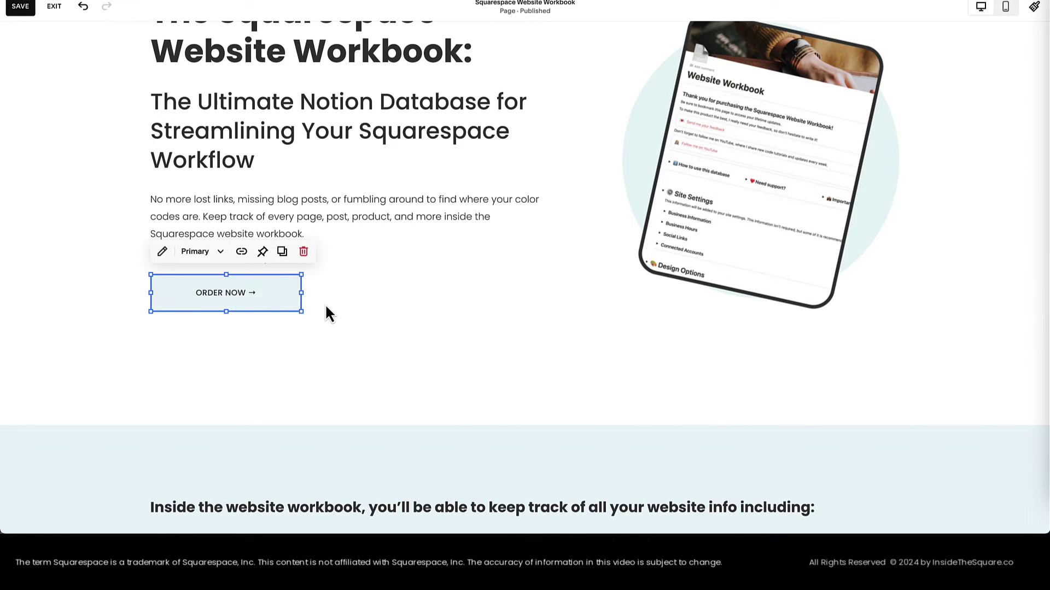
Step: Cut and paste the 'Say goodbye' product block as an ORDER NOW button below the price line
{"action": "scroll", "coordinate": [325, 303], "scroll_direction": "down", "scroll_amount": 6}
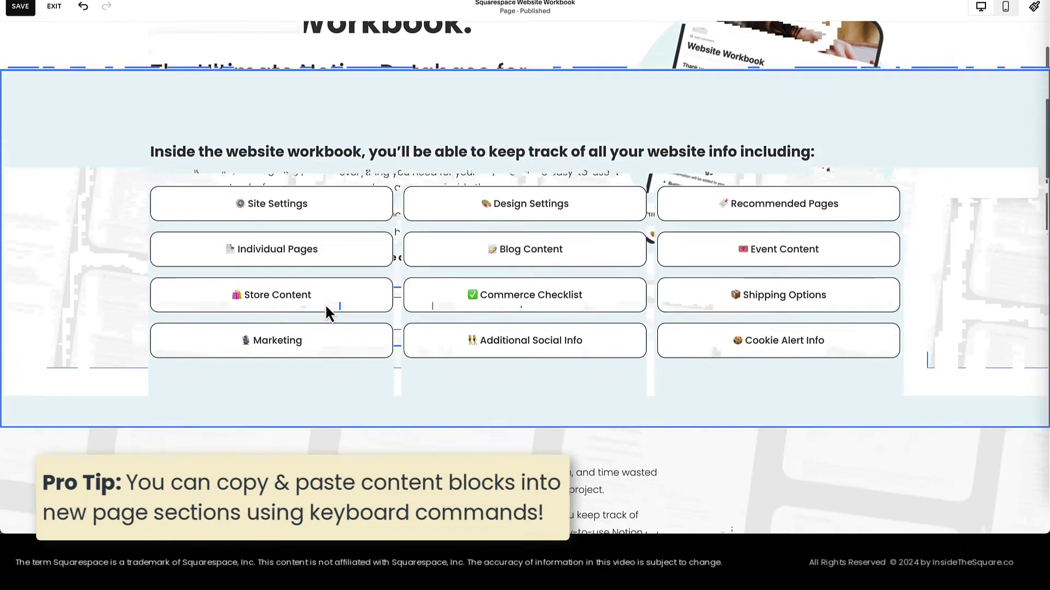
{"action": "scroll", "coordinate": [325, 303], "scroll_direction": "down", "scroll_amount": 6}
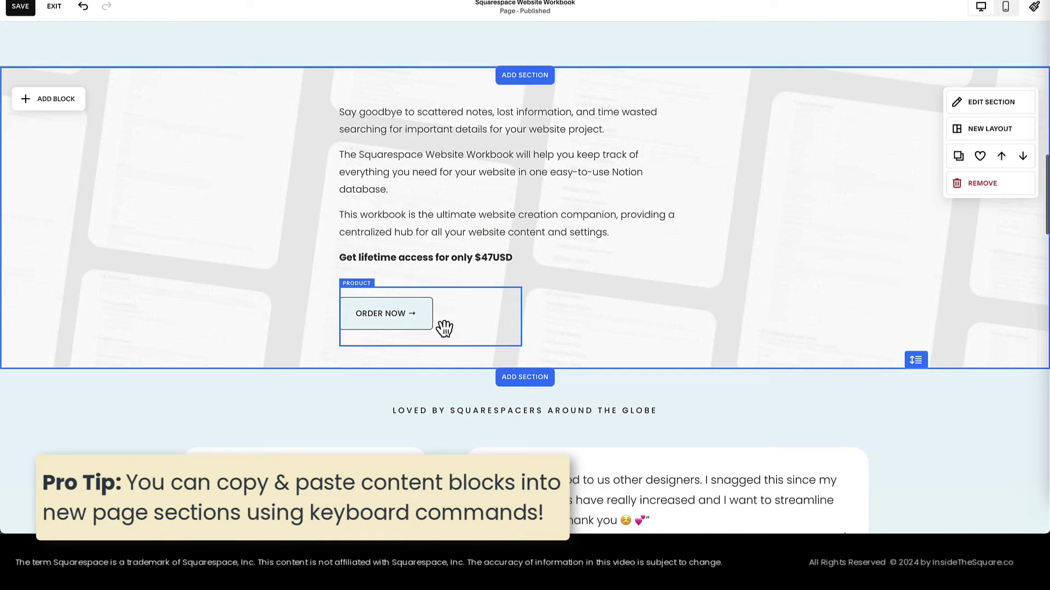
{"action": "left_click", "coordinate": [419, 305]}
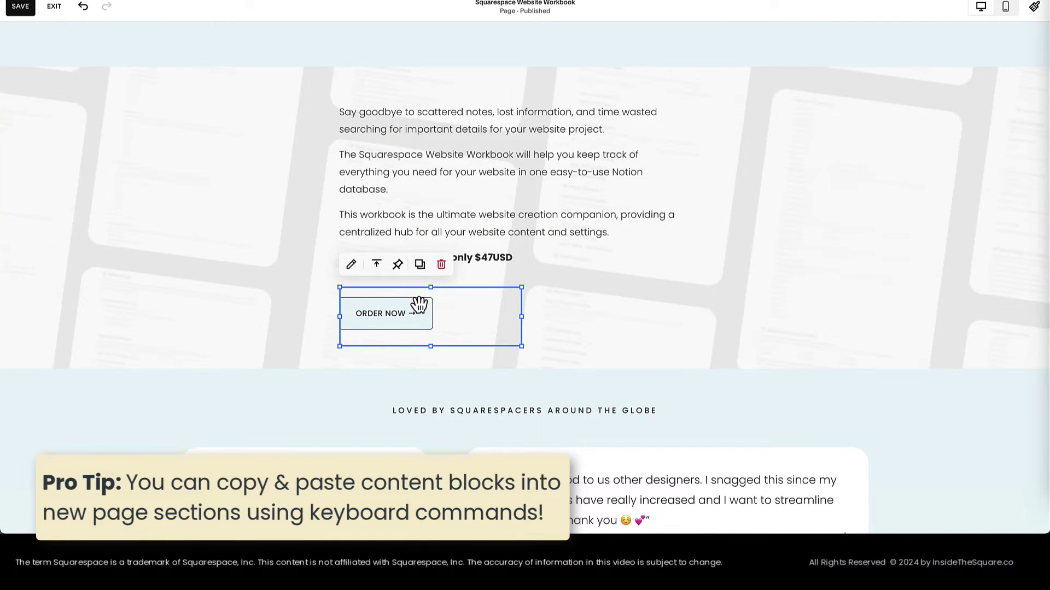
{"action": "key", "text": "ctrl+x"}
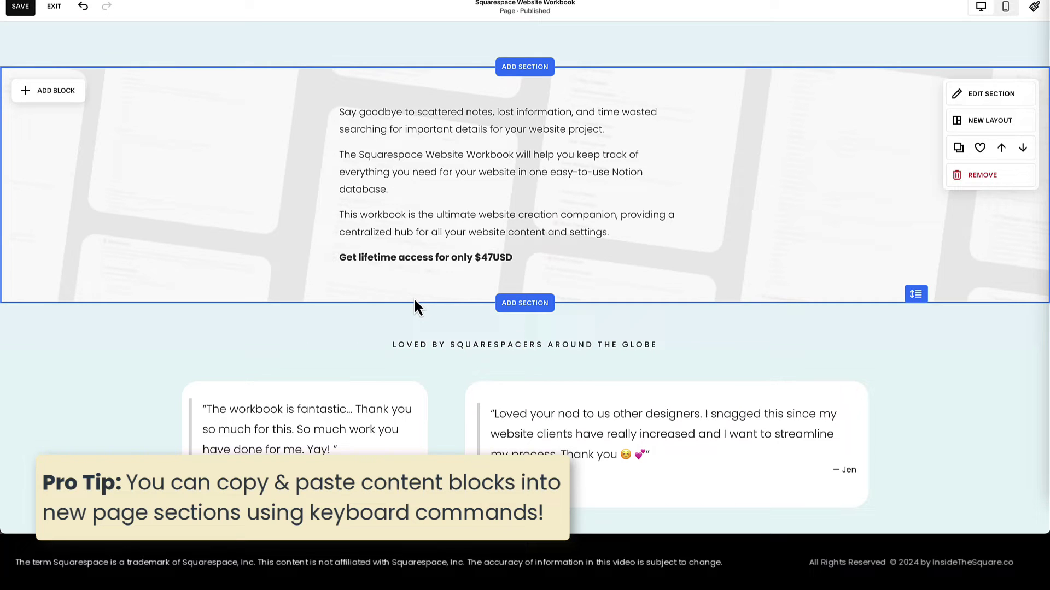
{"action": "key", "text": "ctrl+v"}
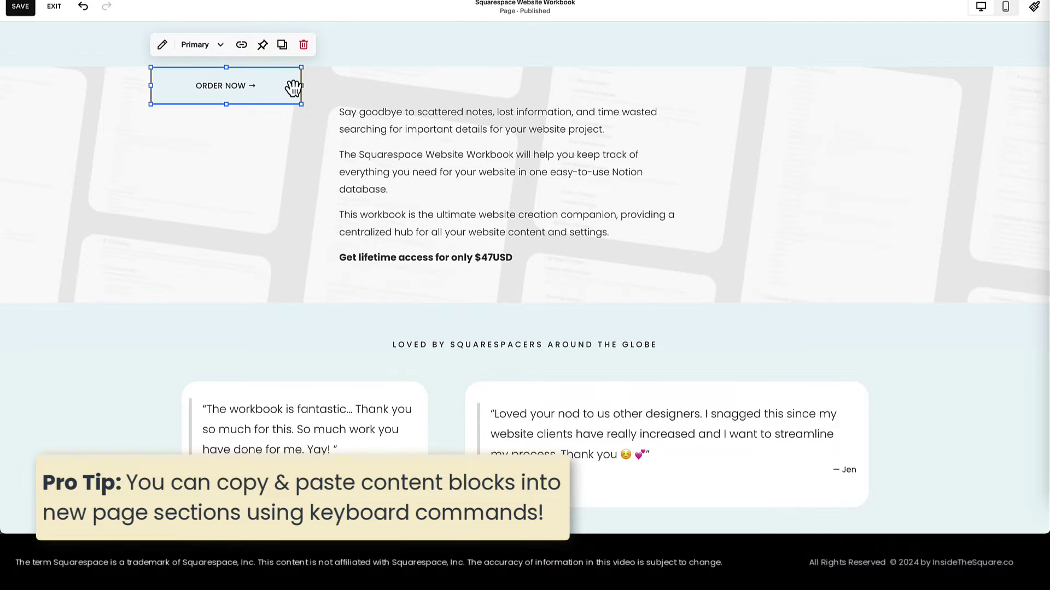
{"action": "left_click_drag", "start_coordinate": [293, 88], "coordinate": [481, 305]}
{"action": "left_click", "coordinate": [917, 313]}
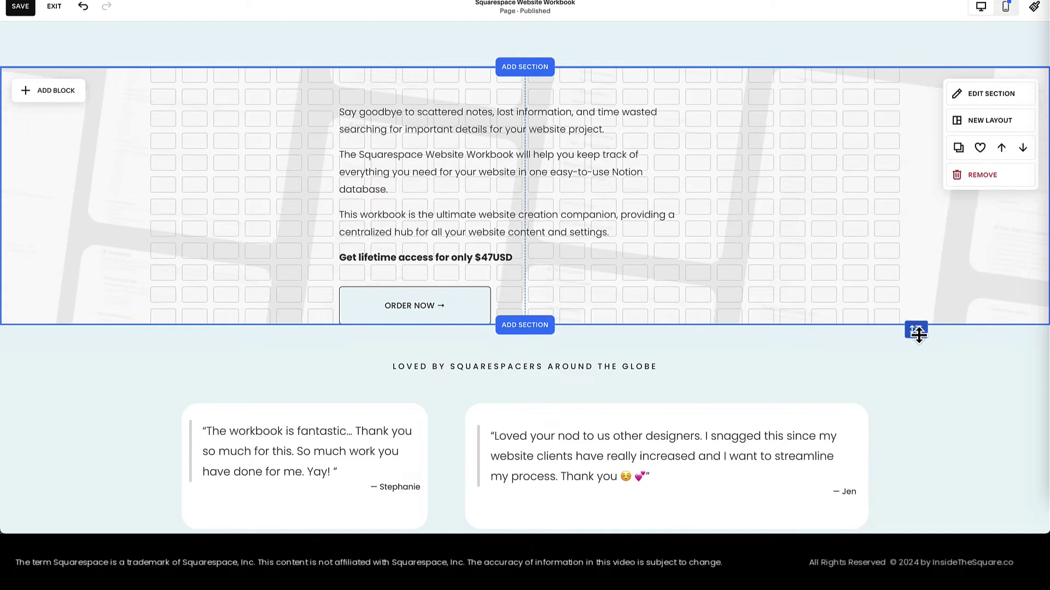
Step: Make the section taller and open the button's settings to check its Flodesk link
{"action": "left_click_drag", "start_coordinate": [917, 331], "coordinate": [917, 357]}
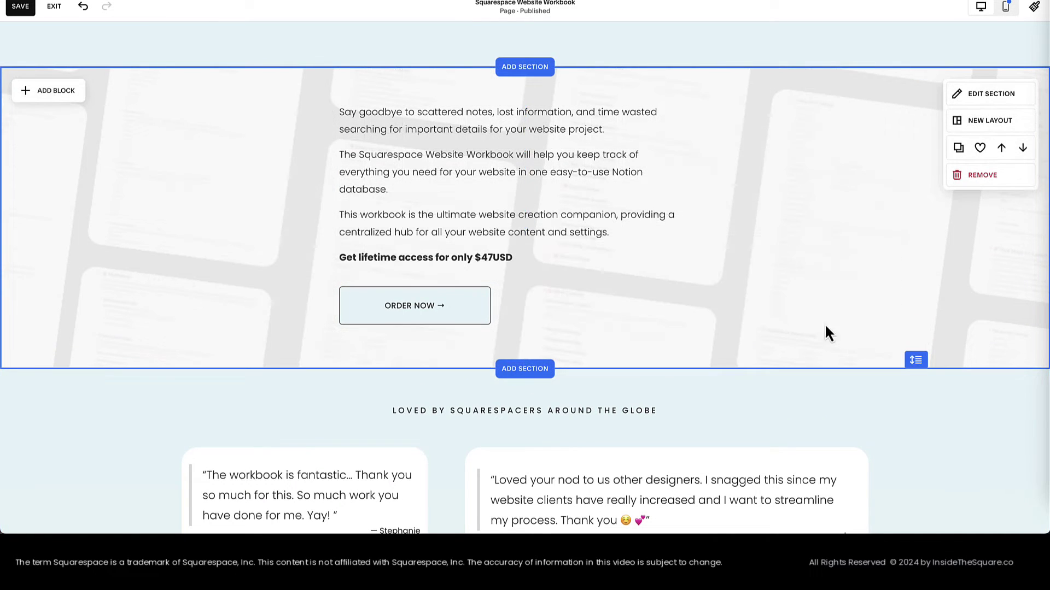
{"action": "left_click", "coordinate": [453, 312]}
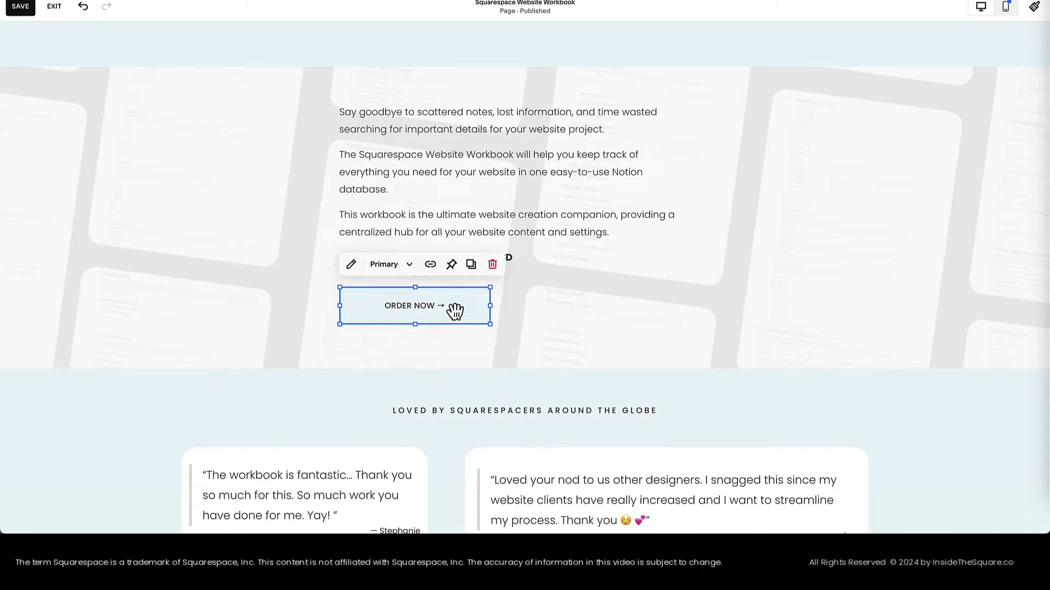
{"action": "double_click", "coordinate": [455, 312]}
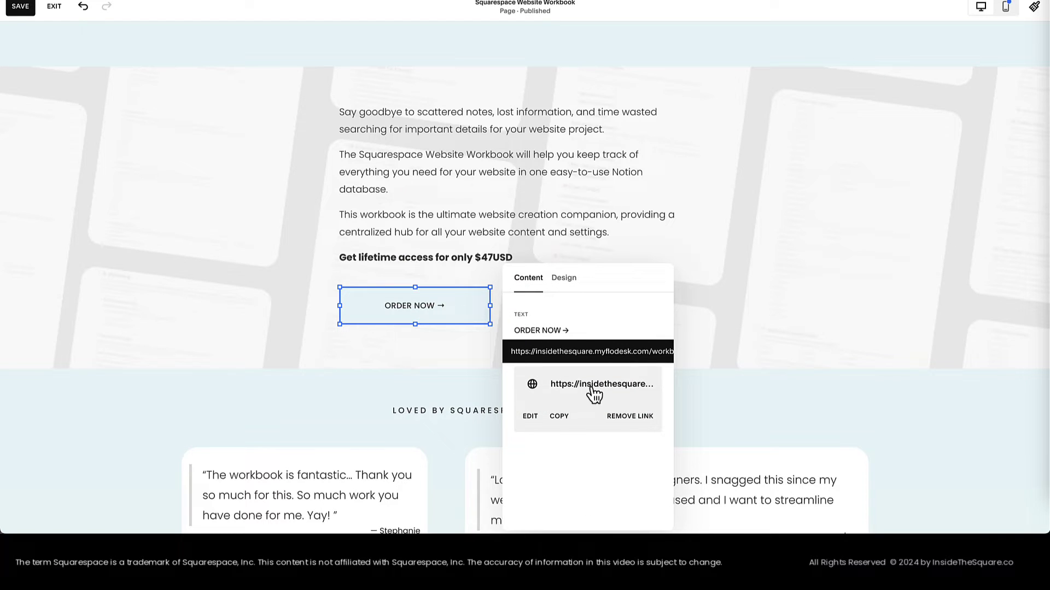
Step: In mobile layout, align the ORDER NOW button with the text and make the section taller
{"action": "left_click", "coordinate": [1005, 7]}
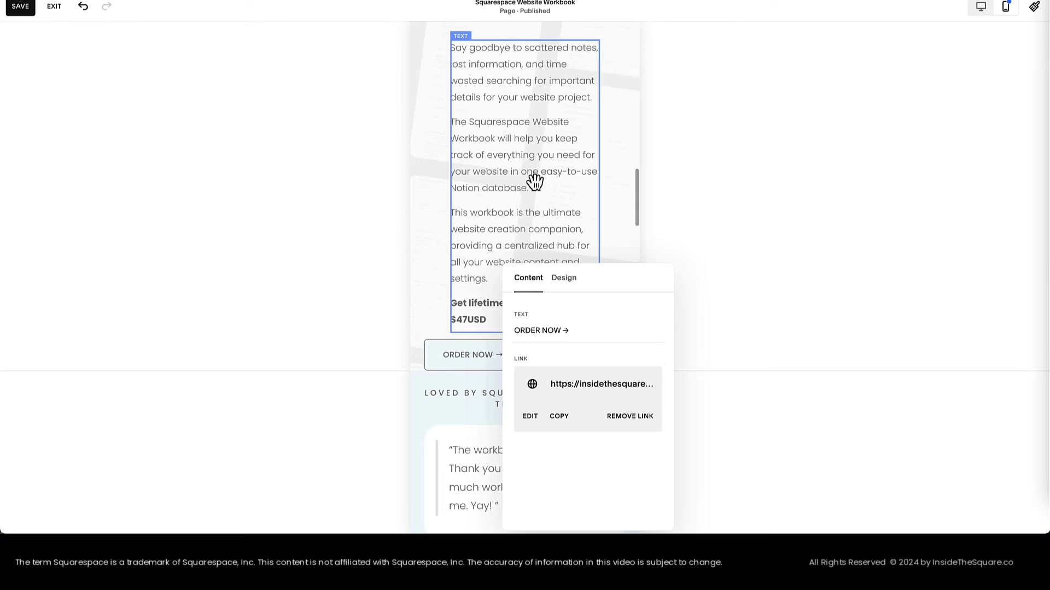
{"action": "left_click", "coordinate": [657, 238]}
{"action": "left_click_drag", "start_coordinate": [452, 352], "coordinate": [475, 354]}
{"action": "left_click_drag", "start_coordinate": [604, 362], "coordinate": [605, 403]}
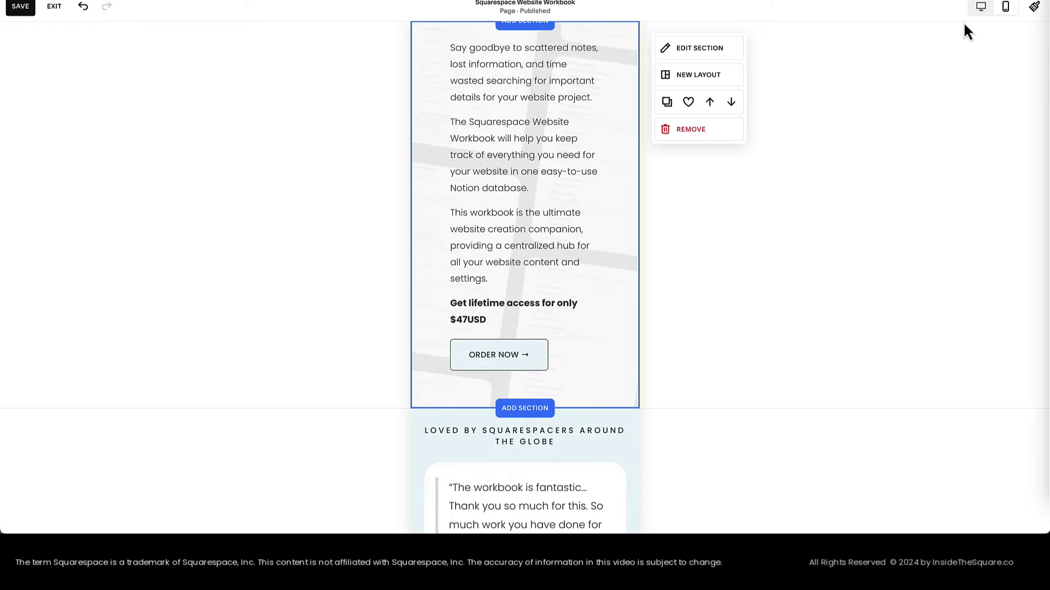
{"action": "left_click", "coordinate": [980, 6]}
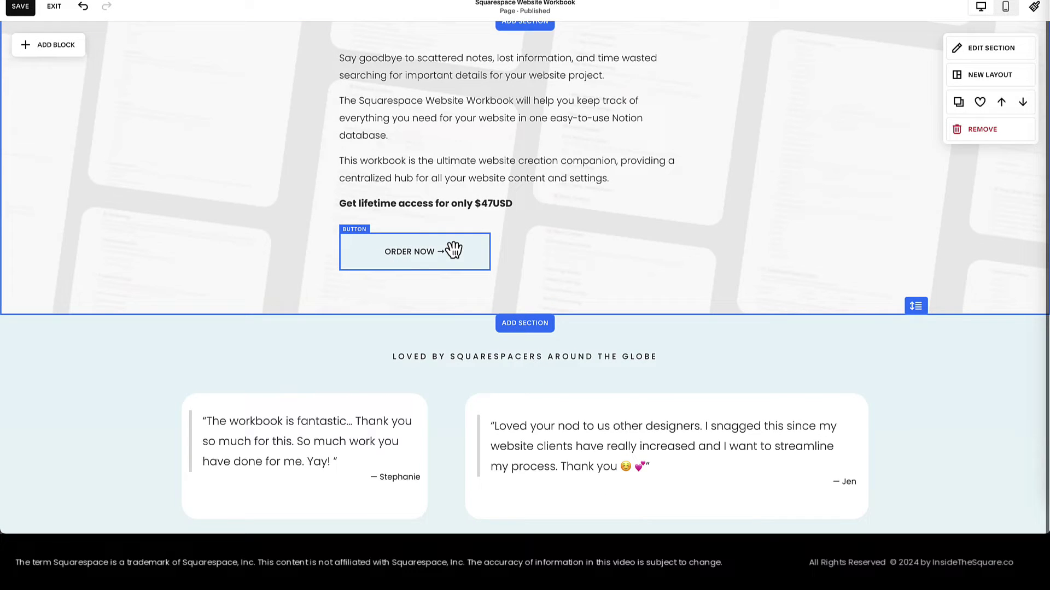
Step: Turn the dark 'Unlock the power' product block into an ORDER NOW button centred under the heading, checking its link
{"action": "scroll", "coordinate": [453, 249], "scroll_direction": "down", "scroll_amount": 12}
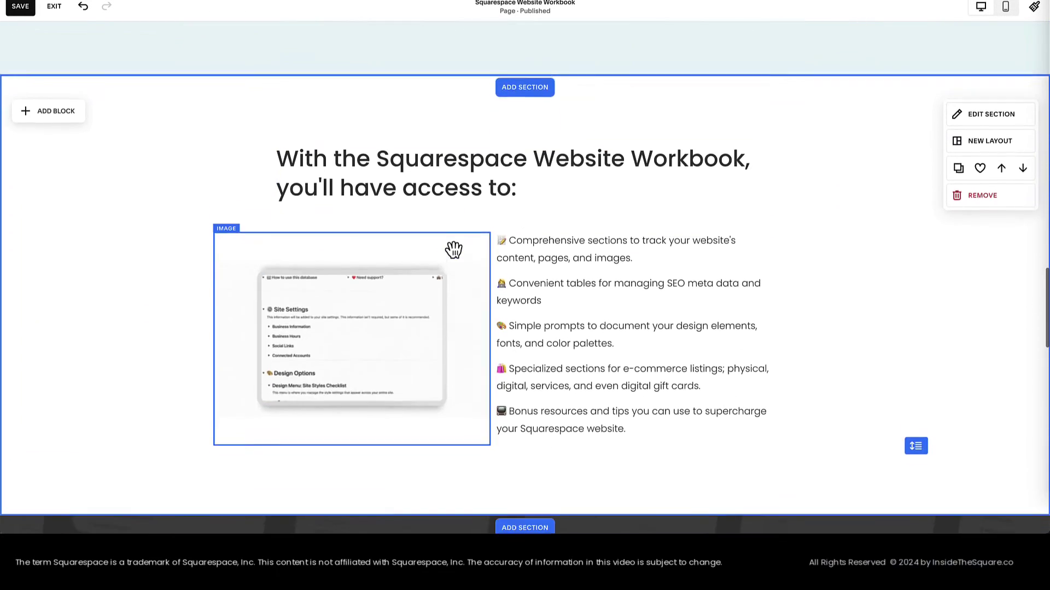
{"action": "scroll", "coordinate": [453, 250], "scroll_direction": "down", "scroll_amount": 6}
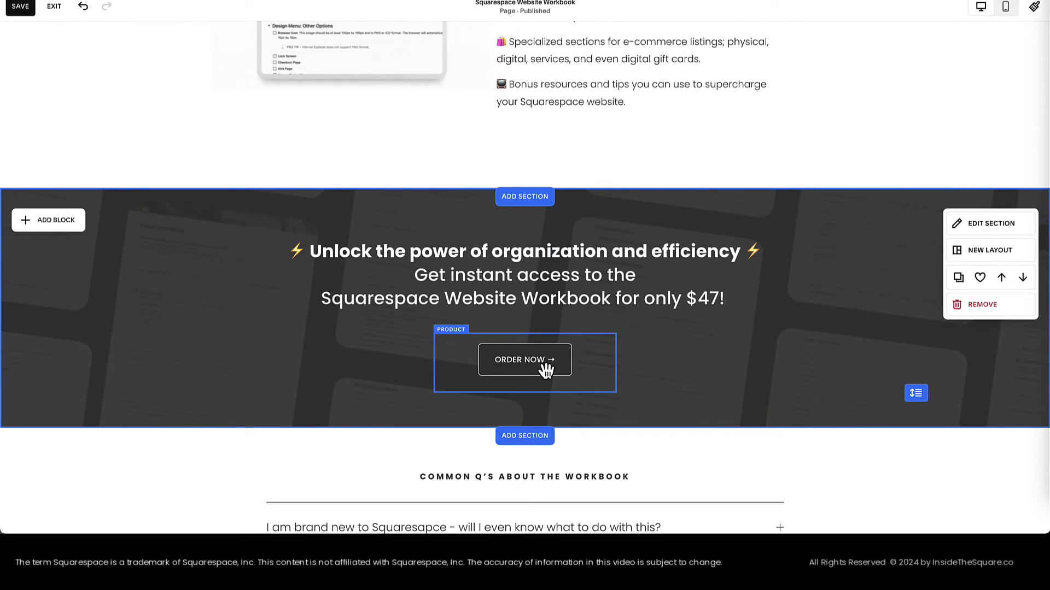
{"action": "left_click", "coordinate": [546, 370]}
{"action": "key", "text": "Delete"}
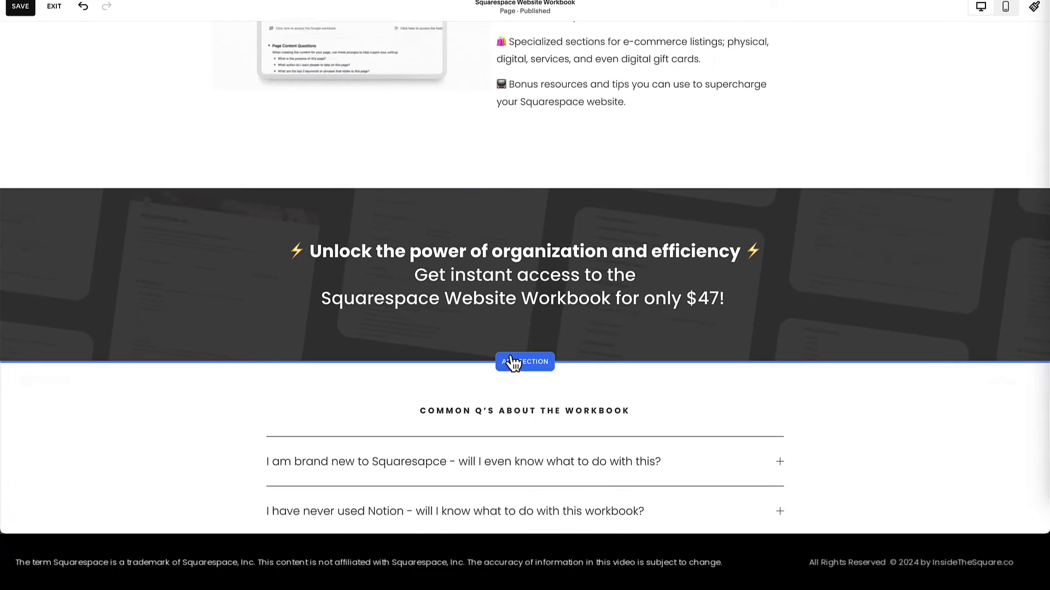
{"action": "key", "text": "ctrl+z"}
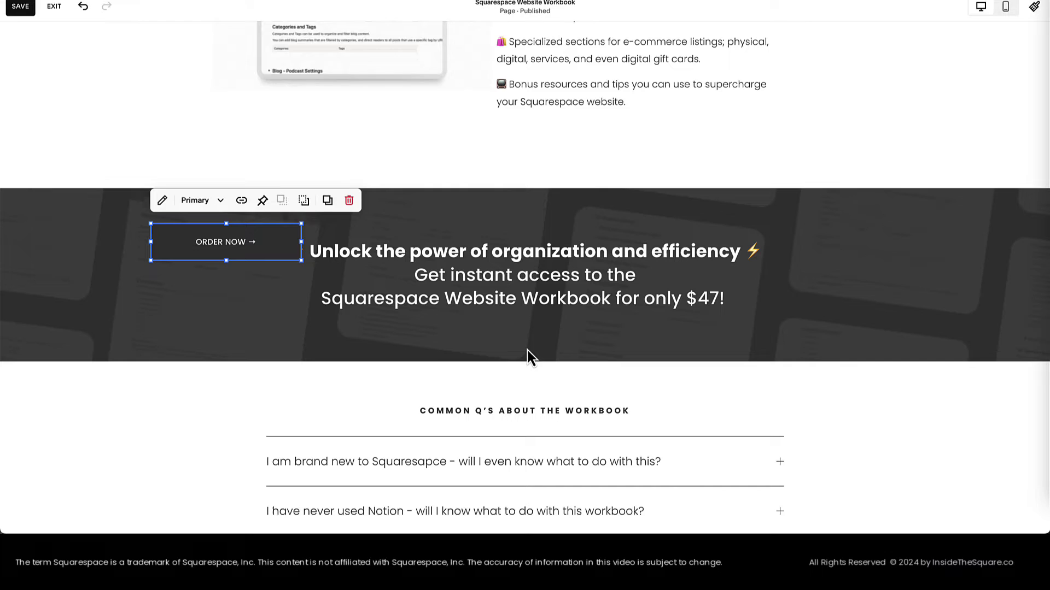
{"action": "left_click_drag", "start_coordinate": [234, 249], "coordinate": [523, 363]}
{"action": "double_click", "coordinate": [548, 361]}
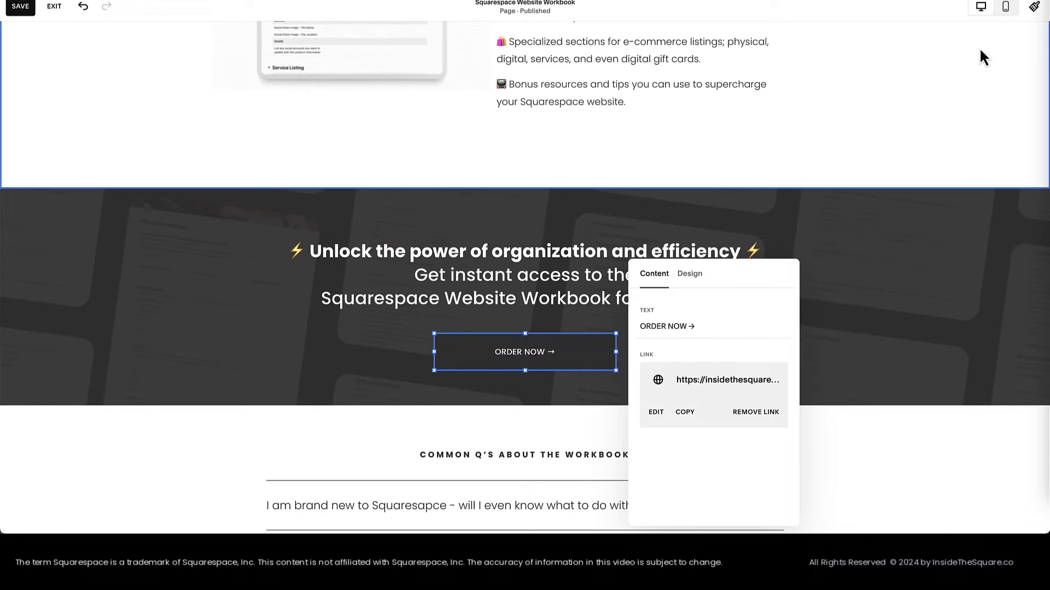
Step: Centre the dark section's ORDER NOW button in the mobile layout
{"action": "left_click", "coordinate": [1005, 6]}
{"action": "left_click", "coordinate": [547, 386]}
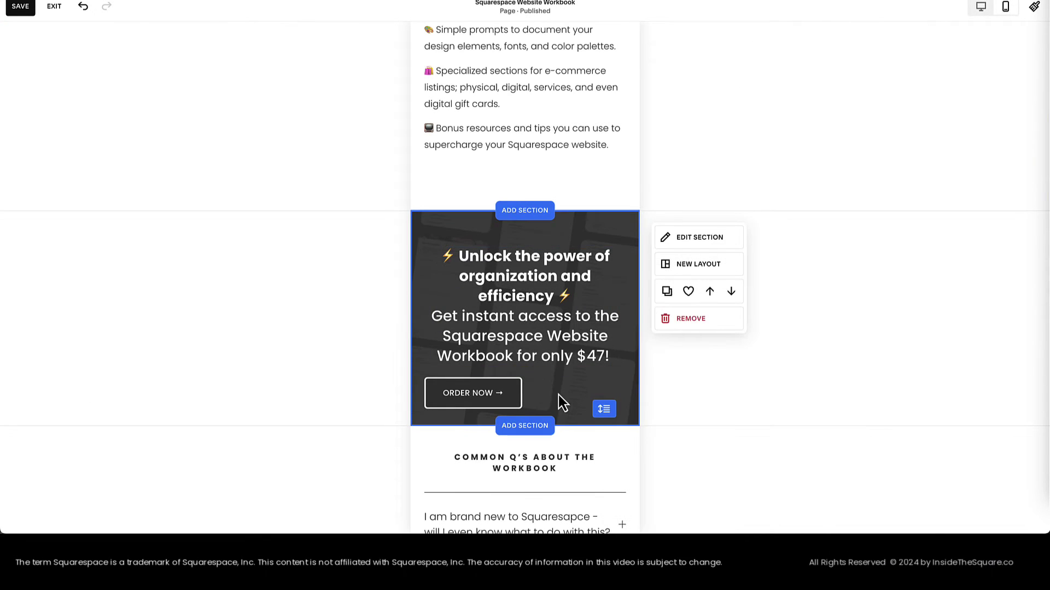
{"action": "left_click_drag", "start_coordinate": [490, 393], "coordinate": [557, 414]}
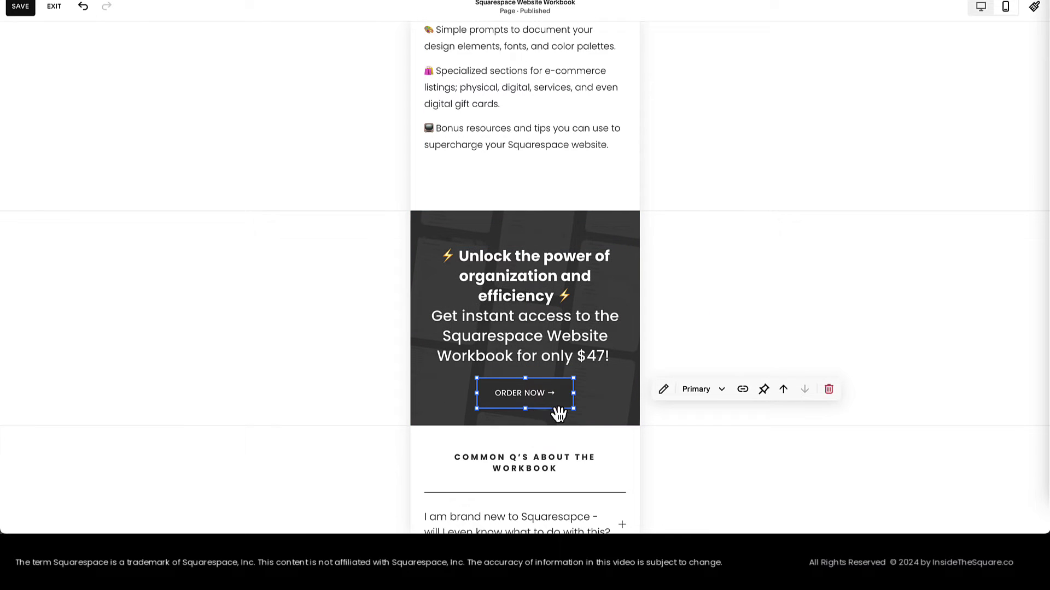
{"action": "left_click", "coordinate": [605, 412]}
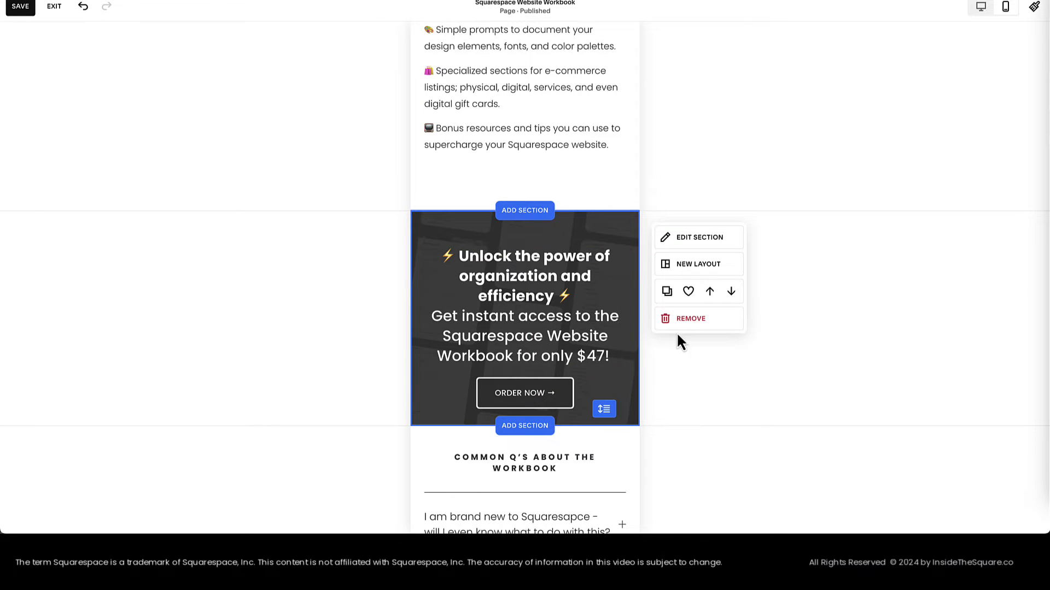
{"action": "left_click", "coordinate": [981, 6]}
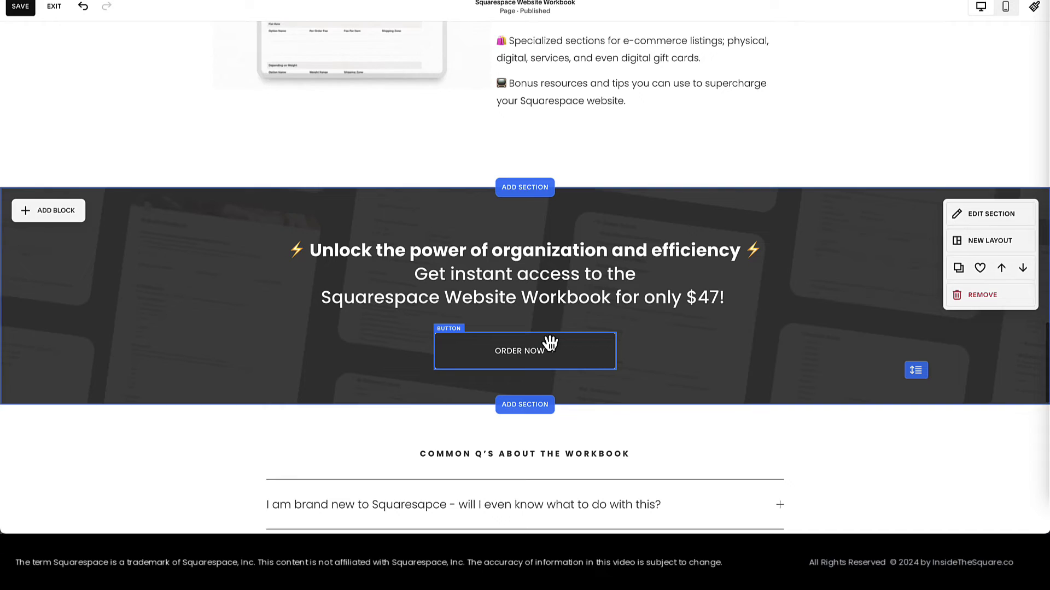
Step: Replace the last section's product block with an ORDER NOW button below the text
{"action": "scroll", "coordinate": [549, 345], "scroll_direction": "down", "scroll_amount": 12}
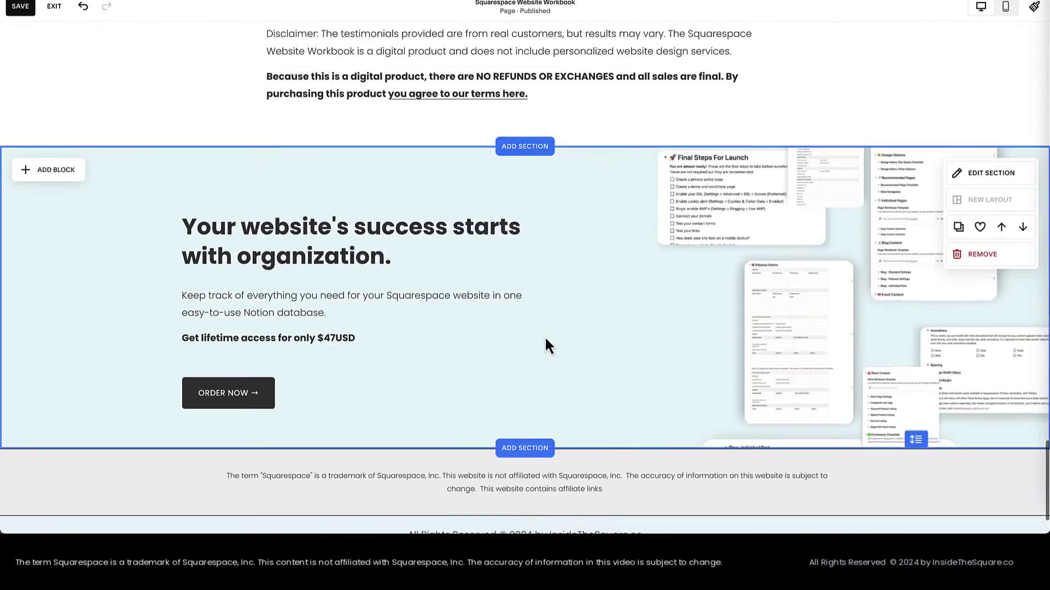
{"action": "scroll", "coordinate": [545, 339], "scroll_direction": "down", "scroll_amount": 1}
{"action": "left_click", "coordinate": [265, 343]}
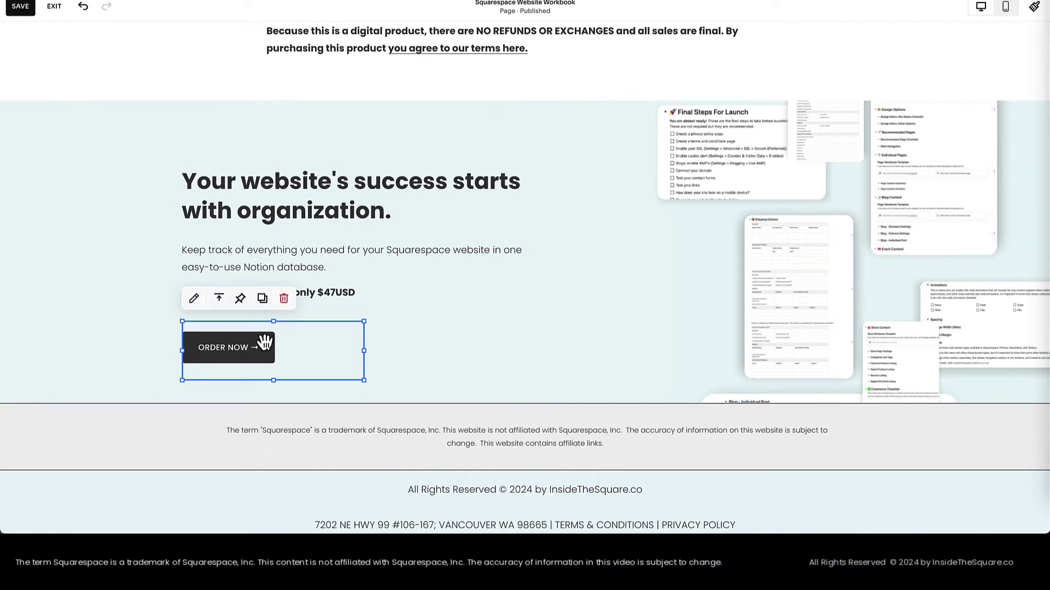
{"action": "key", "text": "Delete"}
{"action": "key", "text": "ctrl+v"}
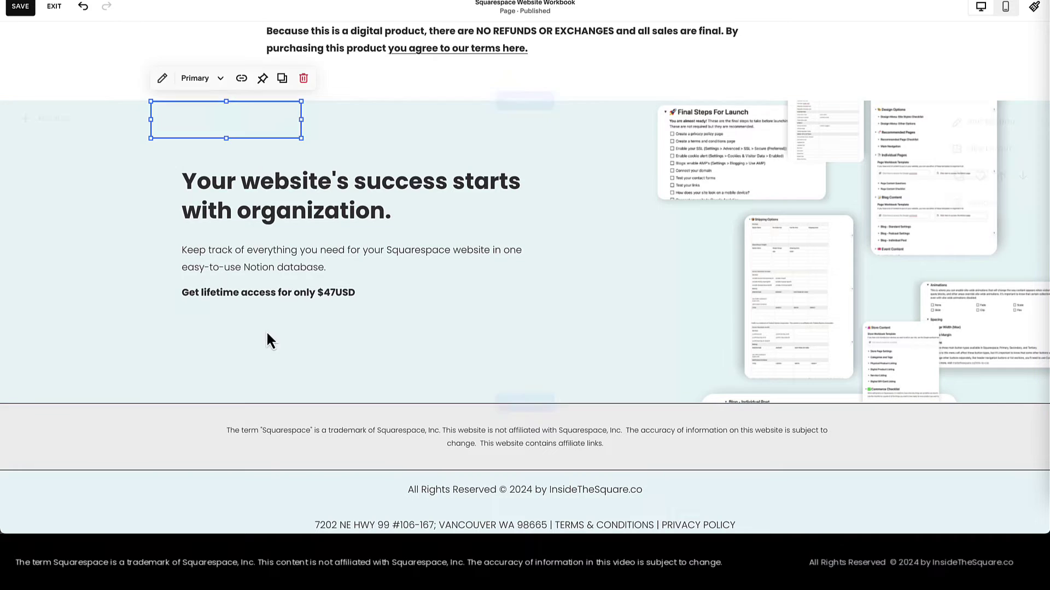
{"action": "left_click_drag", "start_coordinate": [269, 125], "coordinate": [303, 340]}
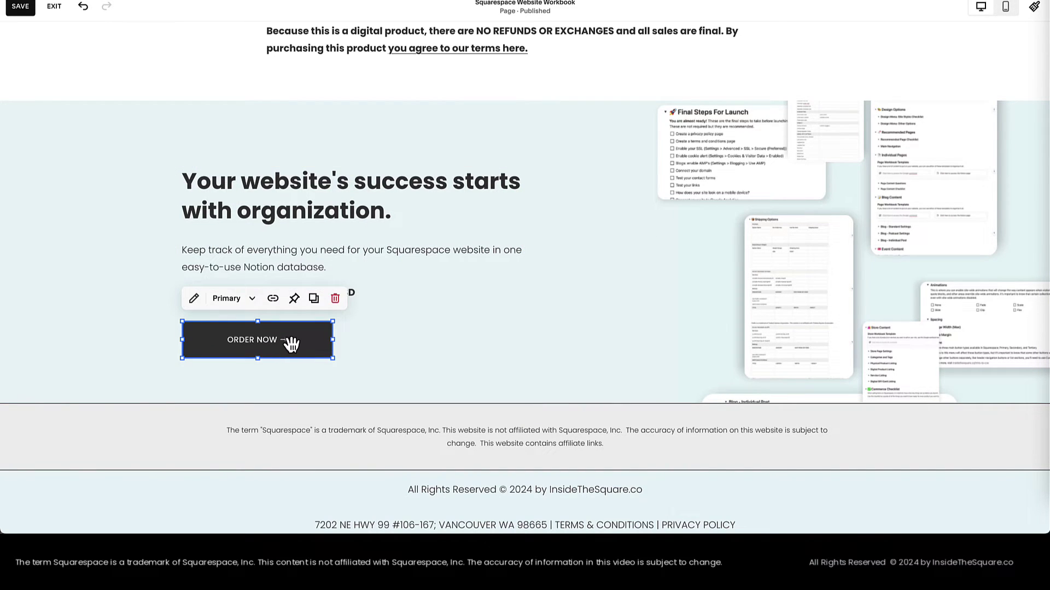
Step: Check the bottom button's Flodesk link and make the closing section taller on mobile
{"action": "double_click", "coordinate": [290, 344]}
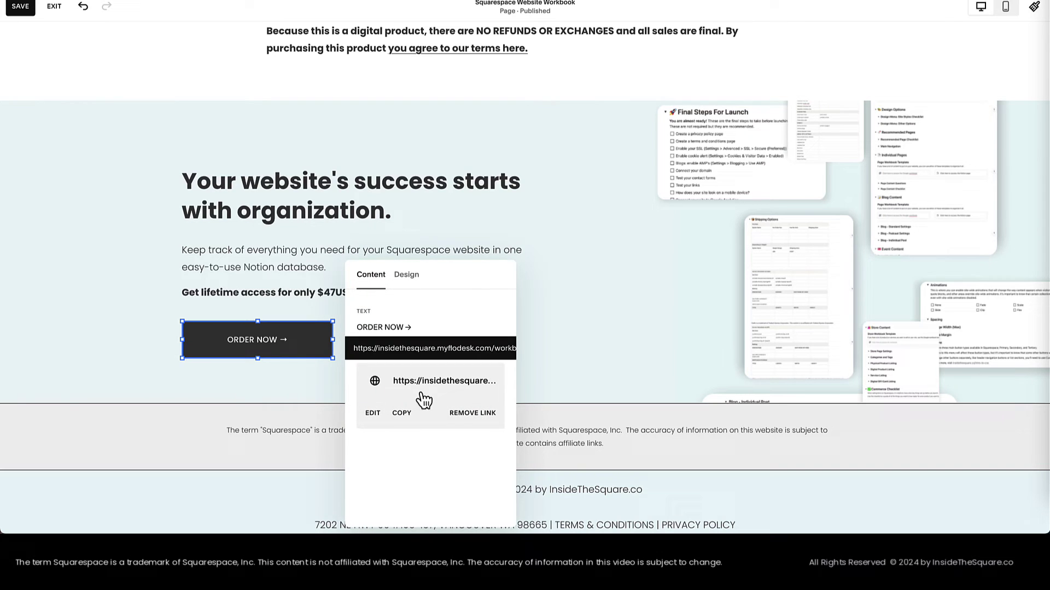
{"action": "left_click", "coordinate": [1005, 7]}
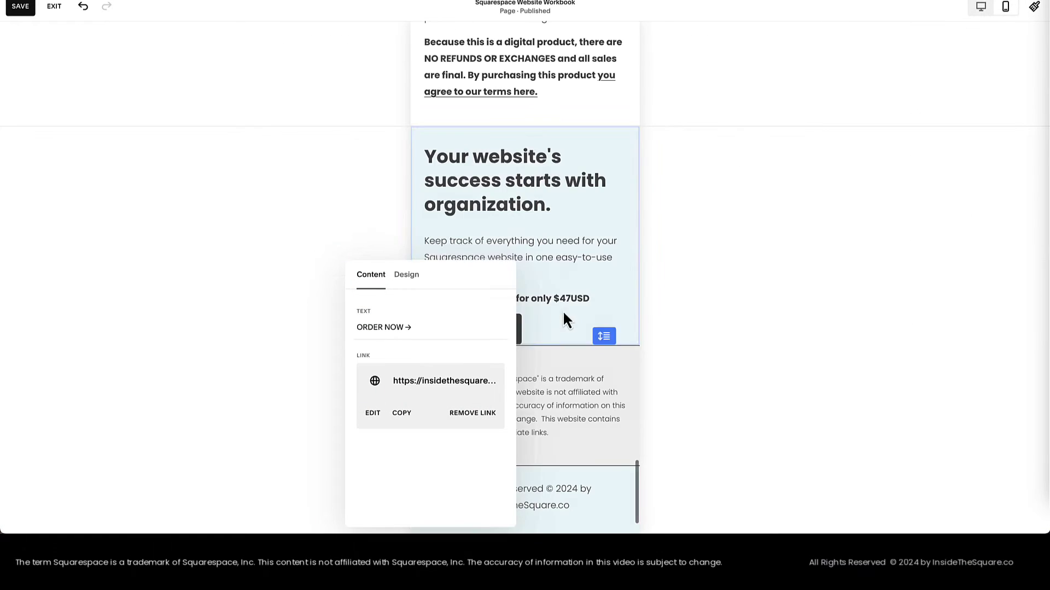
{"action": "left_click_drag", "start_coordinate": [603, 335], "coordinate": [613, 369]}
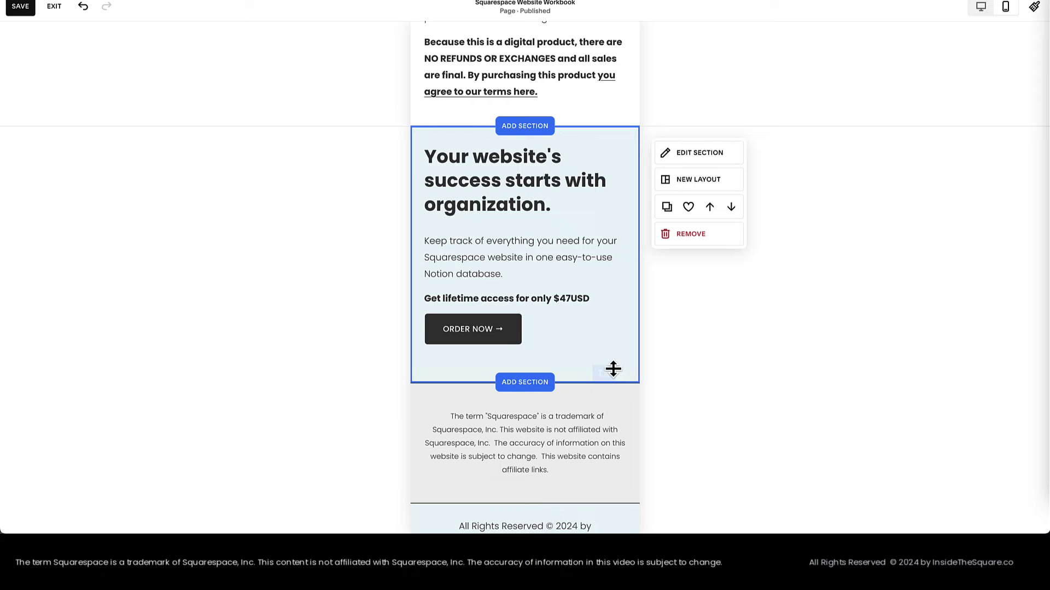
Step: Save the page changes, exit the editor, and open a private browsing window
{"action": "left_click", "coordinate": [22, 7]}
{"action": "left_click", "coordinate": [54, 8]}
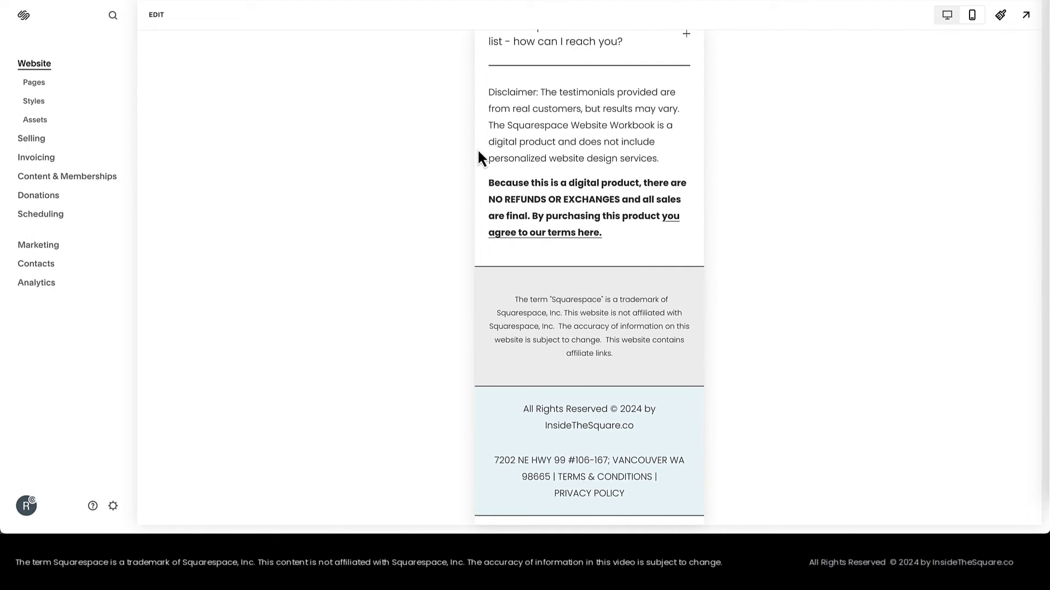
{"action": "key", "text": "super+shift+n"}
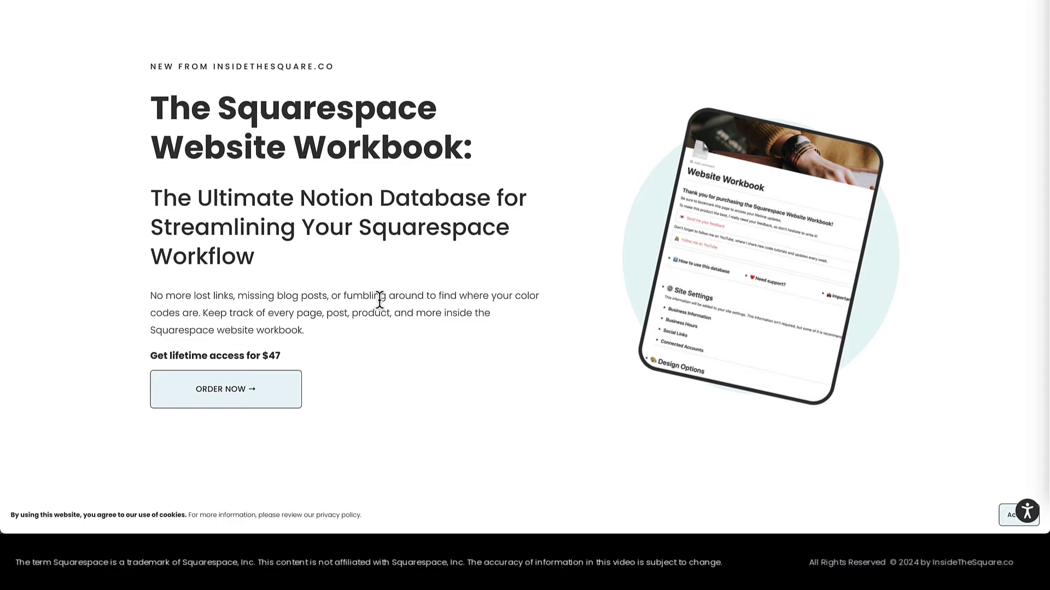
Step: Test the top and next ORDER NOW buttons live, each opening the $47 Flodesk checkout
{"action": "left_click", "coordinate": [248, 389]}
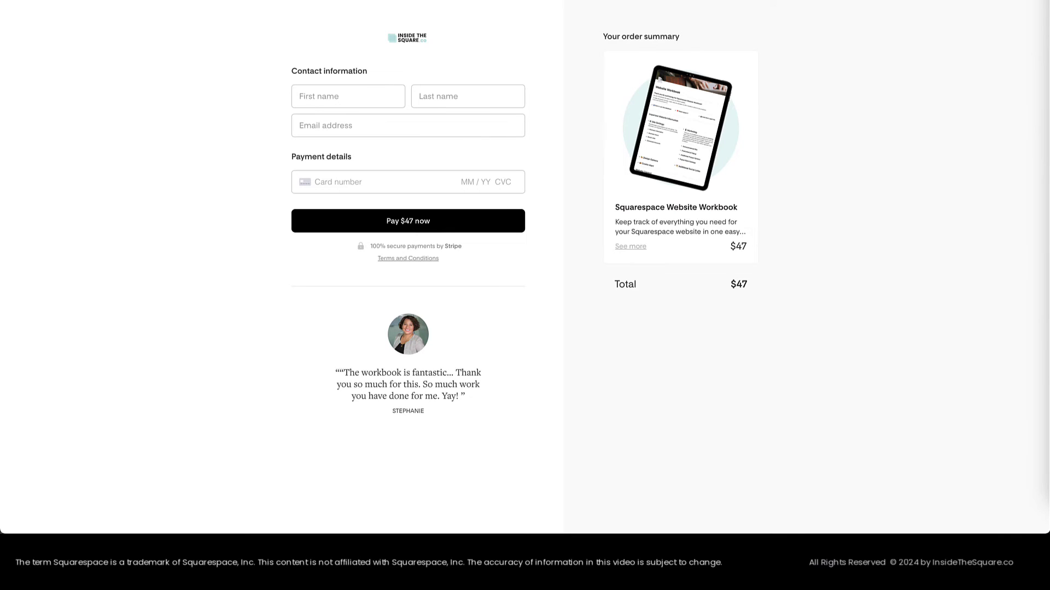
{"action": "key", "text": "alt+Left"}
{"action": "scroll", "coordinate": [266, 191], "scroll_direction": "down", "scroll_amount": 9}
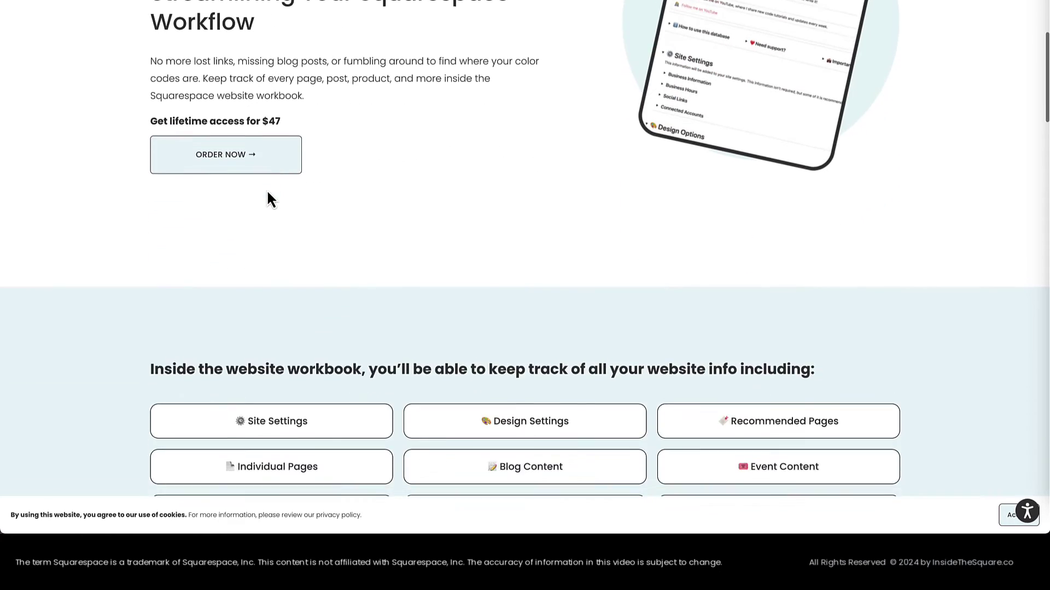
{"action": "scroll", "coordinate": [332, 238], "scroll_direction": "down", "scroll_amount": 5}
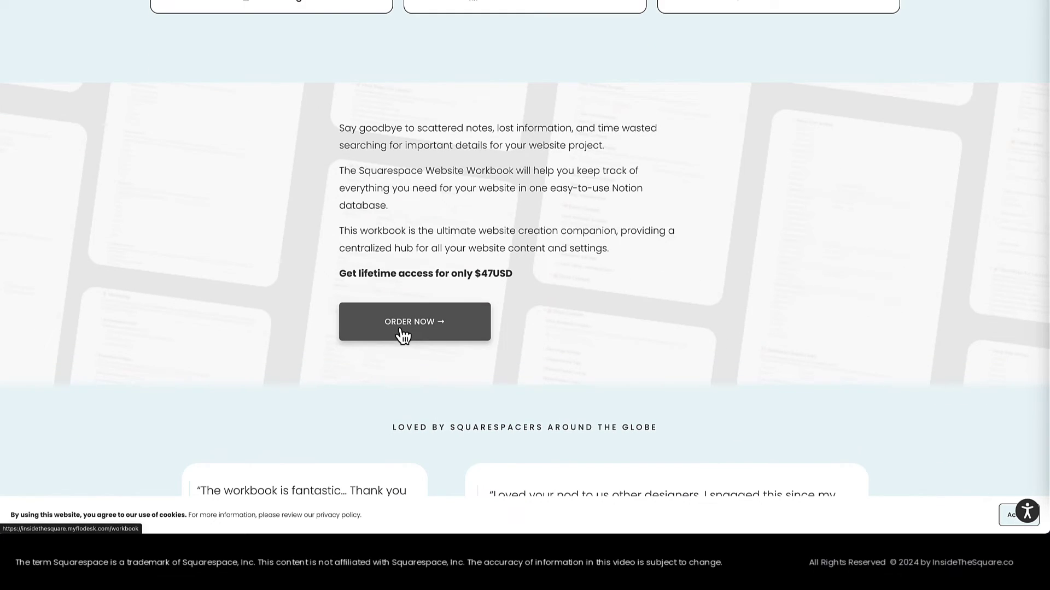
{"action": "left_click", "coordinate": [403, 336]}
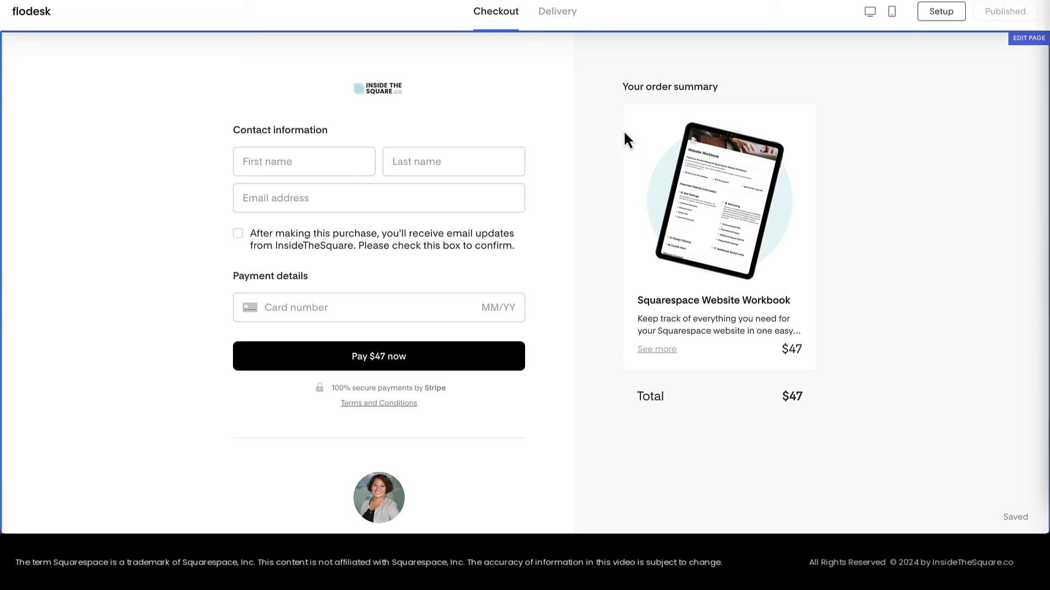
Step: Open the Flodesk checkout's advanced settings and select the 'workbook' link slug for editing
{"action": "left_click", "coordinate": [944, 12]}
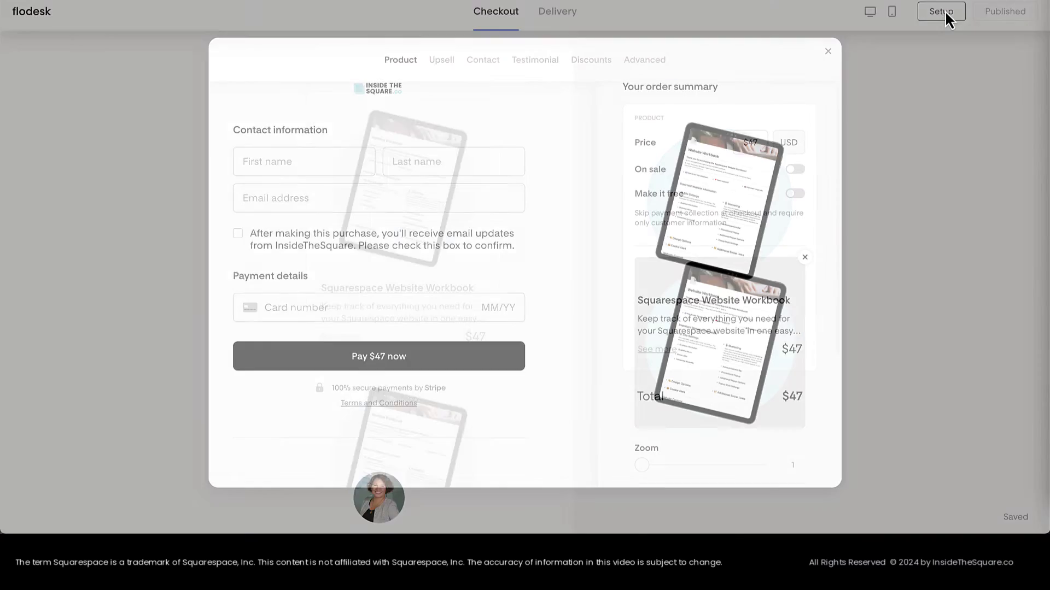
{"action": "left_click", "coordinate": [648, 60]}
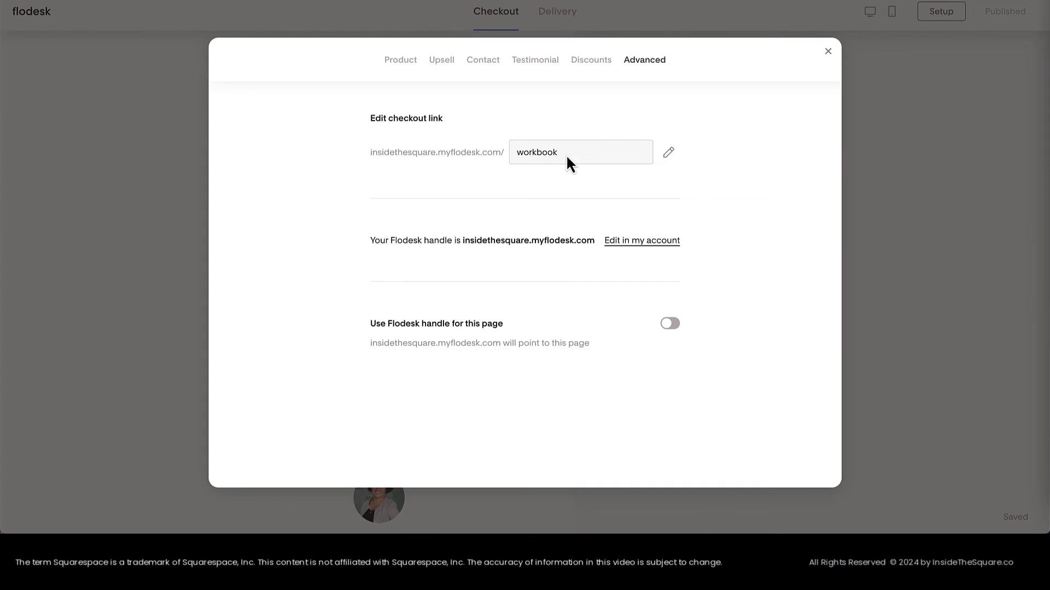
{"action": "left_click", "coordinate": [670, 157]}
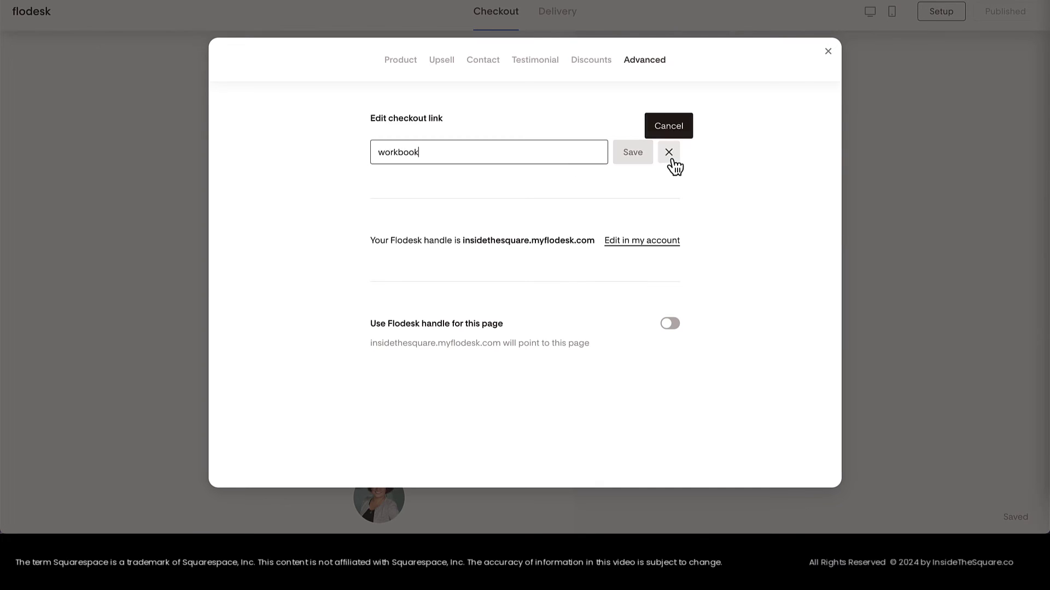
{"action": "left_click_drag", "start_coordinate": [506, 150], "coordinate": [306, 151]}
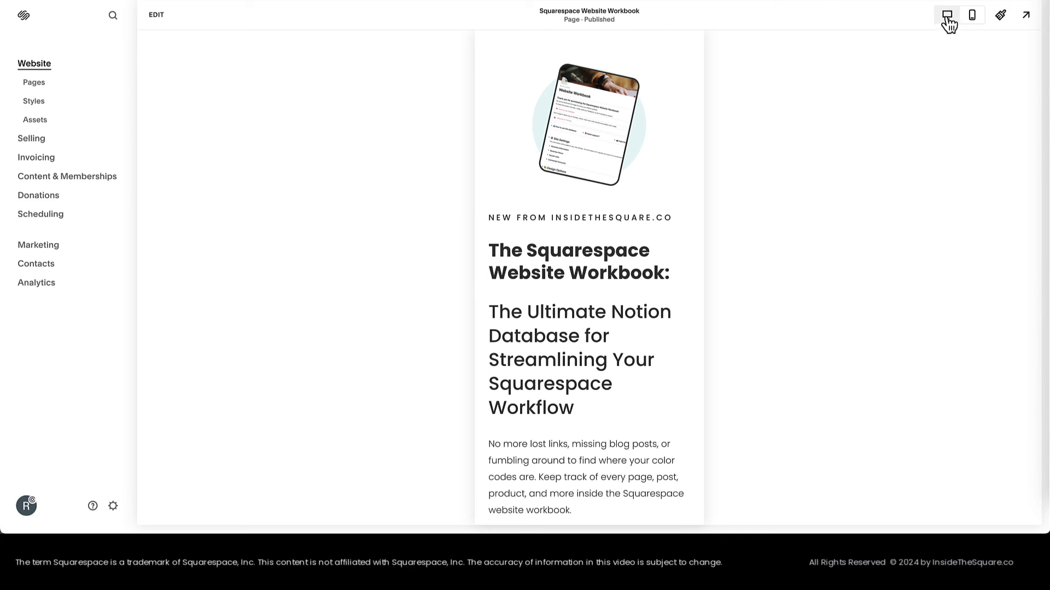
Step: Reopen the sales page editor in desktop view and open the top ORDER NOW button's link settings
{"action": "left_click", "coordinate": [947, 15]}
{"action": "left_click", "coordinate": [155, 15]}
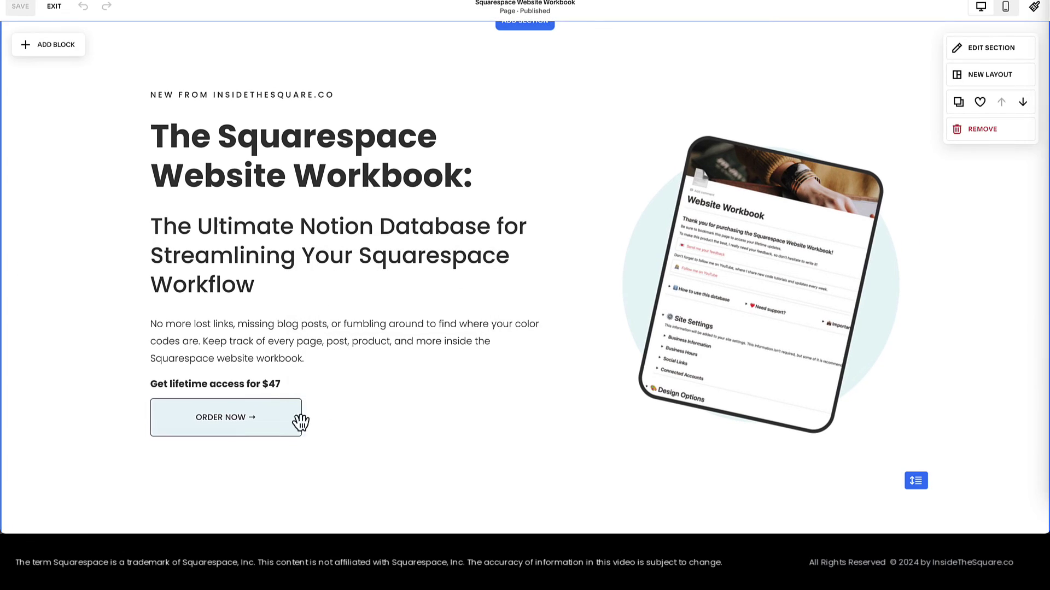
{"action": "double_click", "coordinate": [274, 420]}
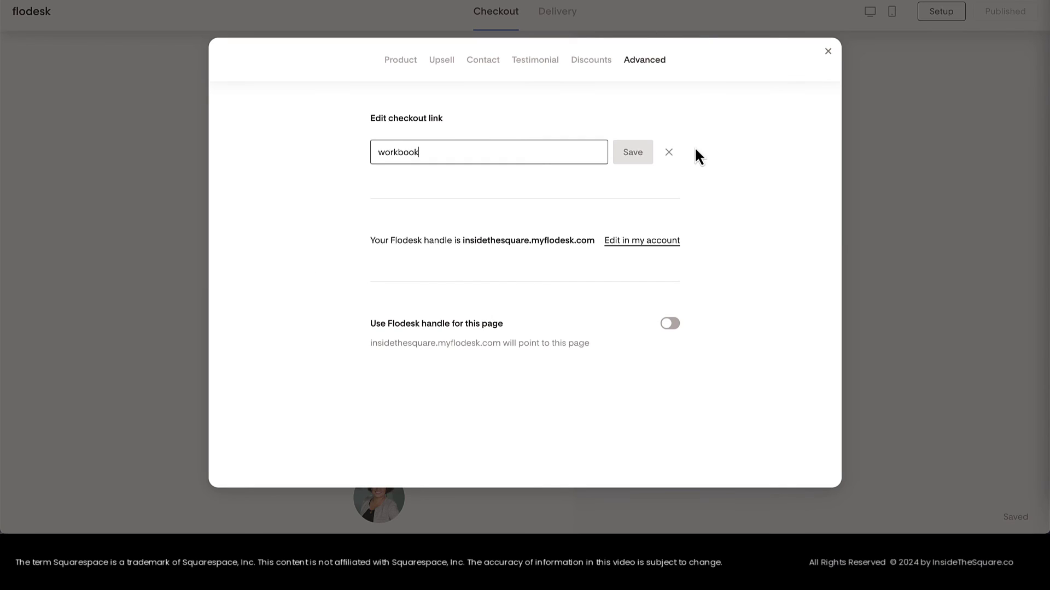
Step: Discard the checkout slug edit, close Setup, and copy the published Flodesk checkout page link
{"action": "left_click", "coordinate": [668, 153]}
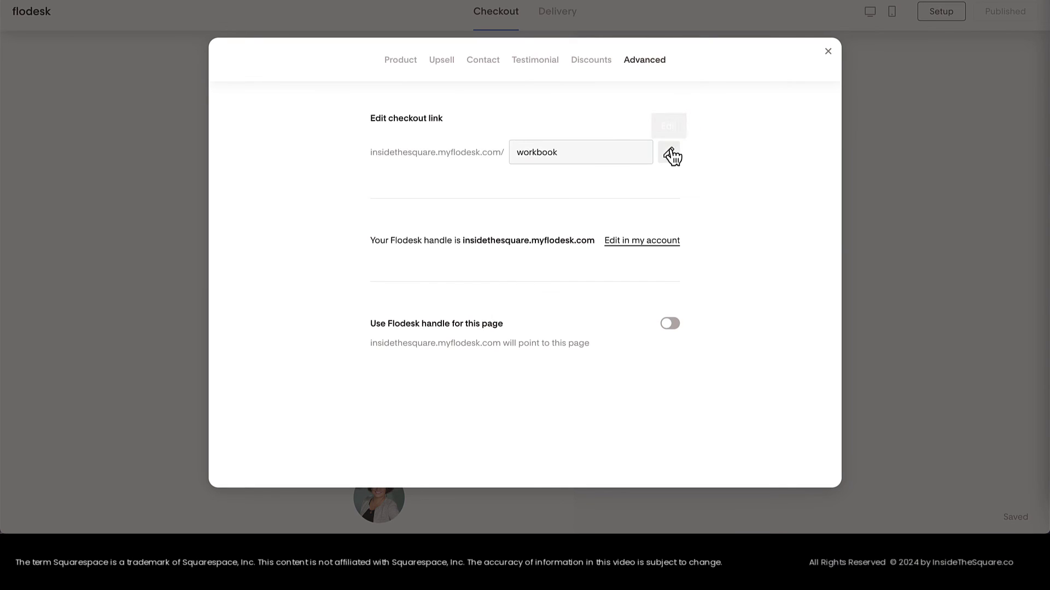
{"action": "left_click", "coordinate": [828, 51]}
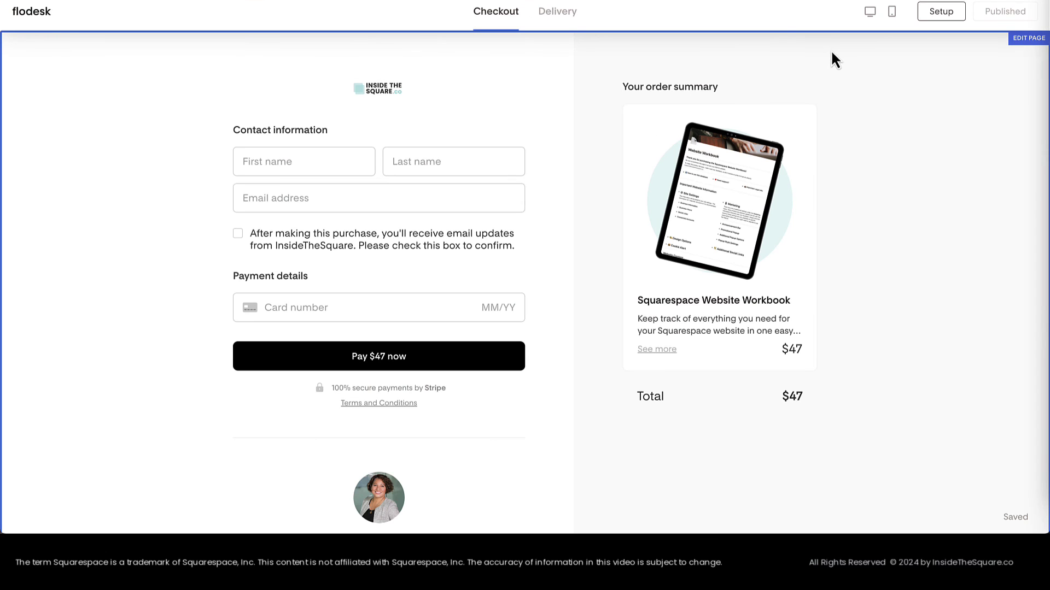
{"action": "left_click", "coordinate": [1006, 11]}
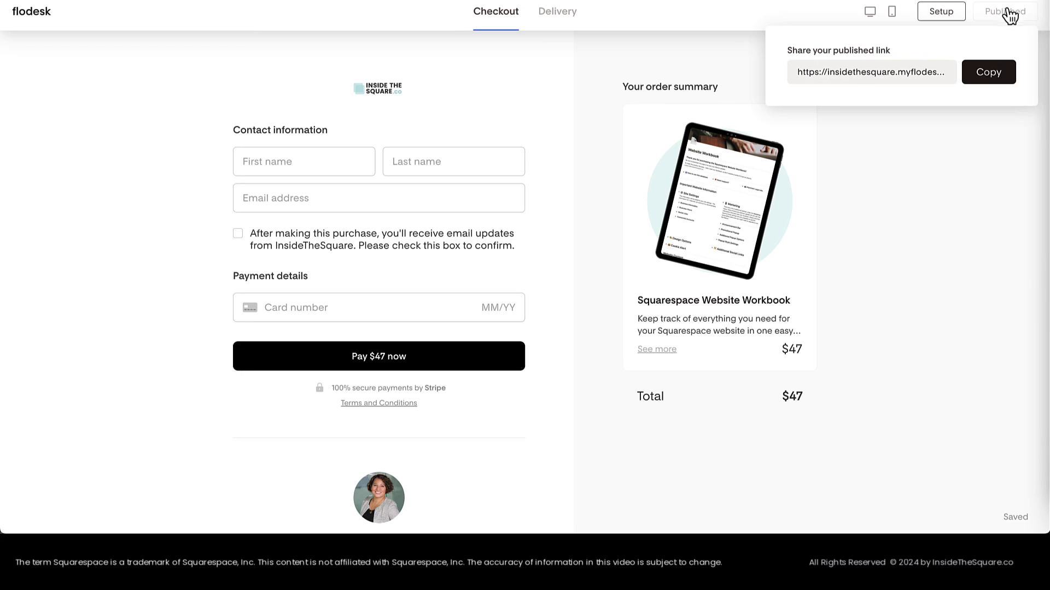
{"action": "left_click", "coordinate": [997, 79]}
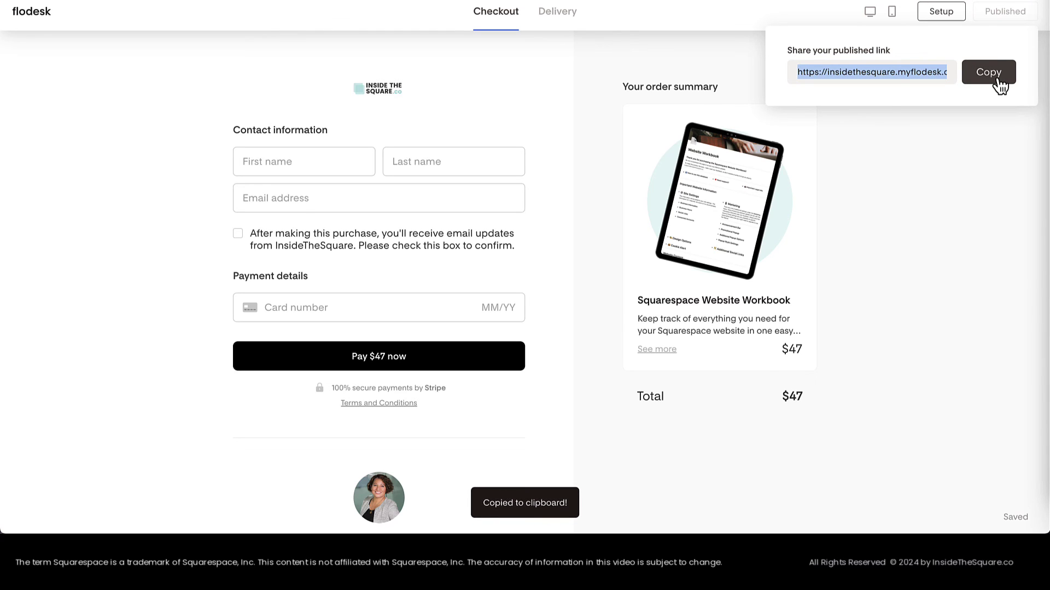
{"action": "left_click", "coordinate": [951, 140]}
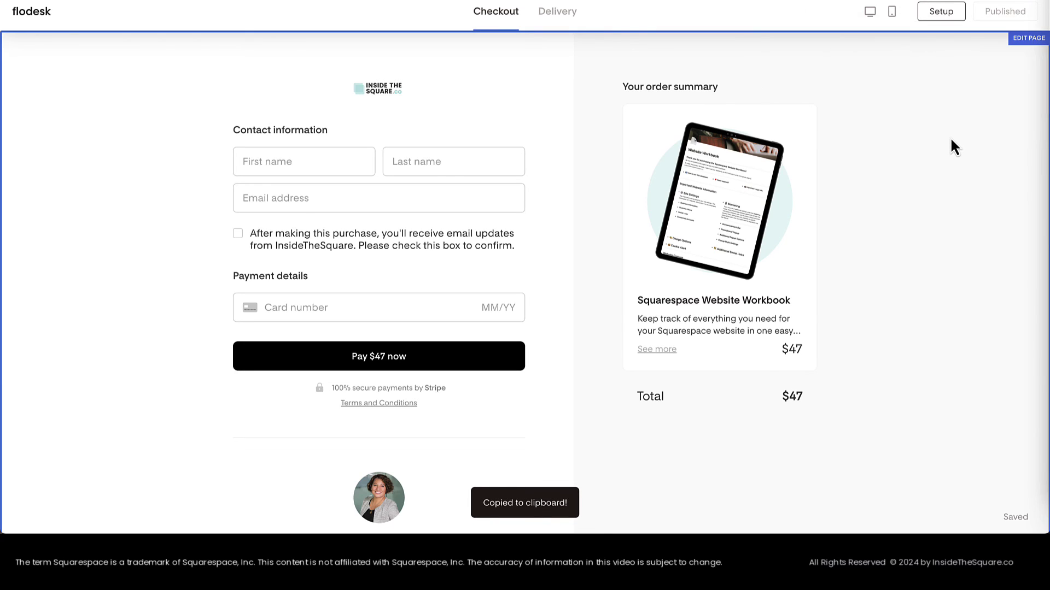